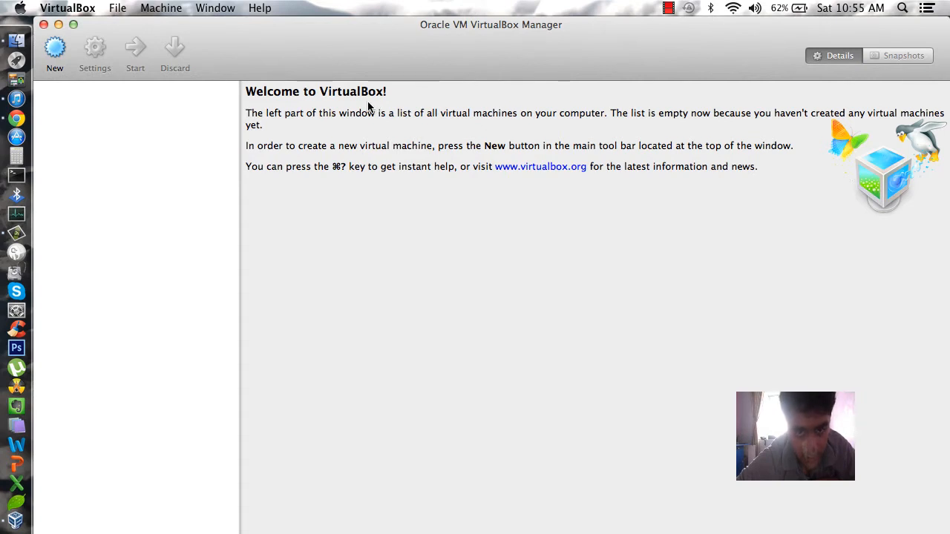
# Start a new virtual machine named rhel6_test, detected as Linux / Red Hat
pyautogui.click(56, 51)
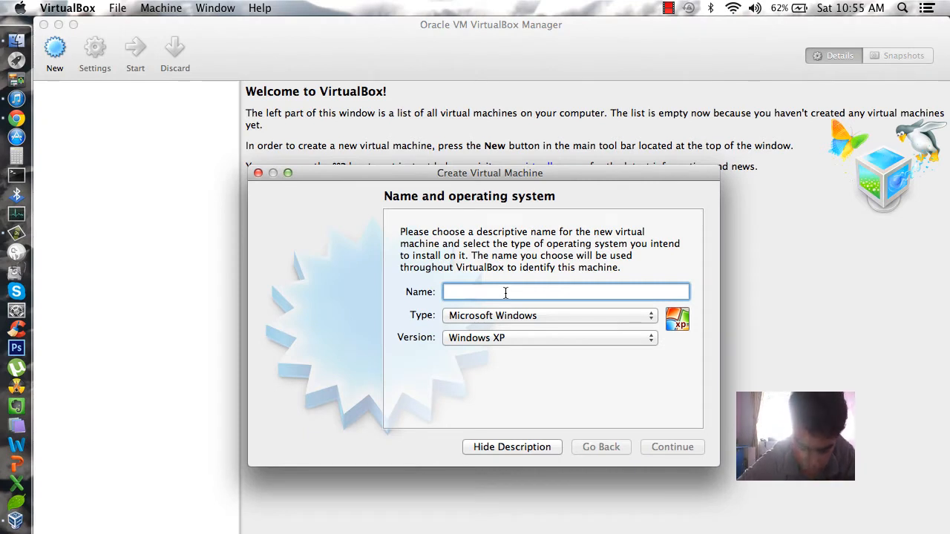
pyautogui.write('rhel6')
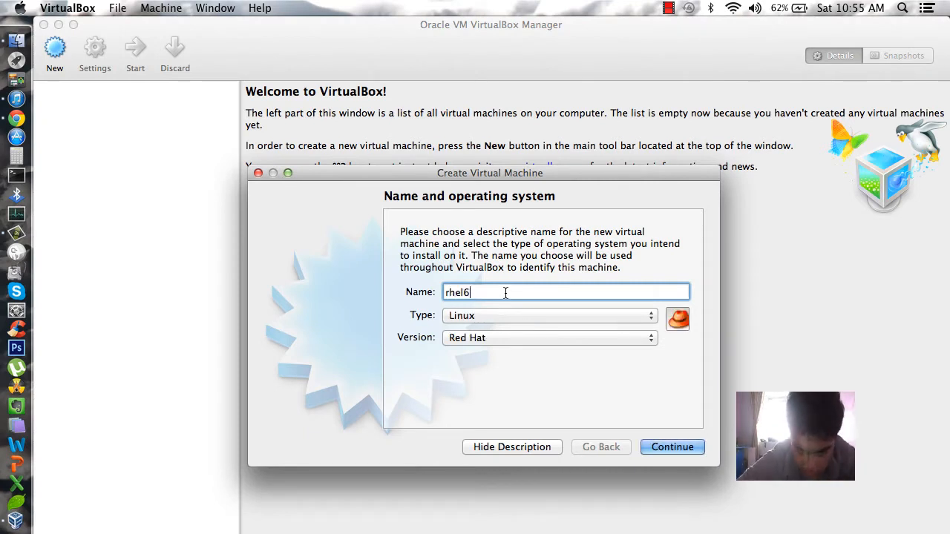
pyautogui.write('_test')
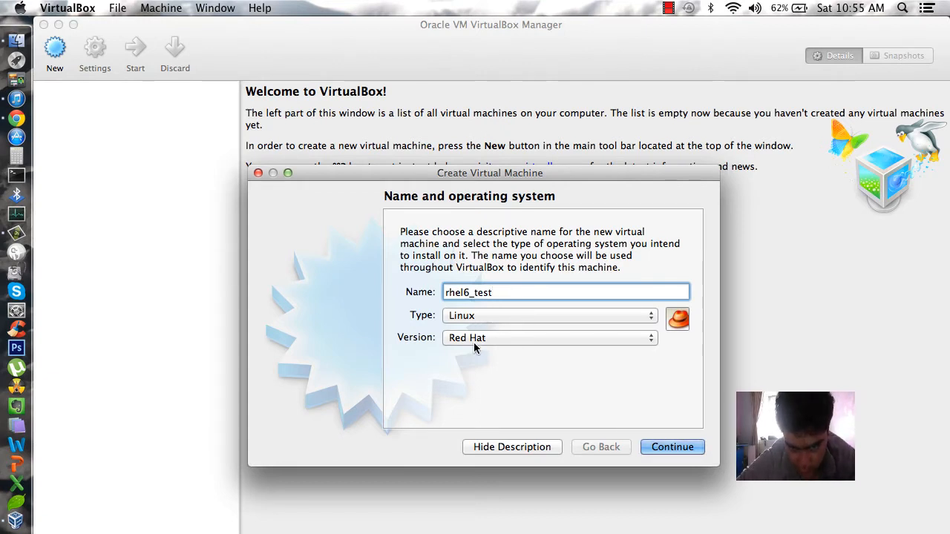
# Accept the name and OS, and give the VM 512 MB of memory
pyautogui.click(685, 448)
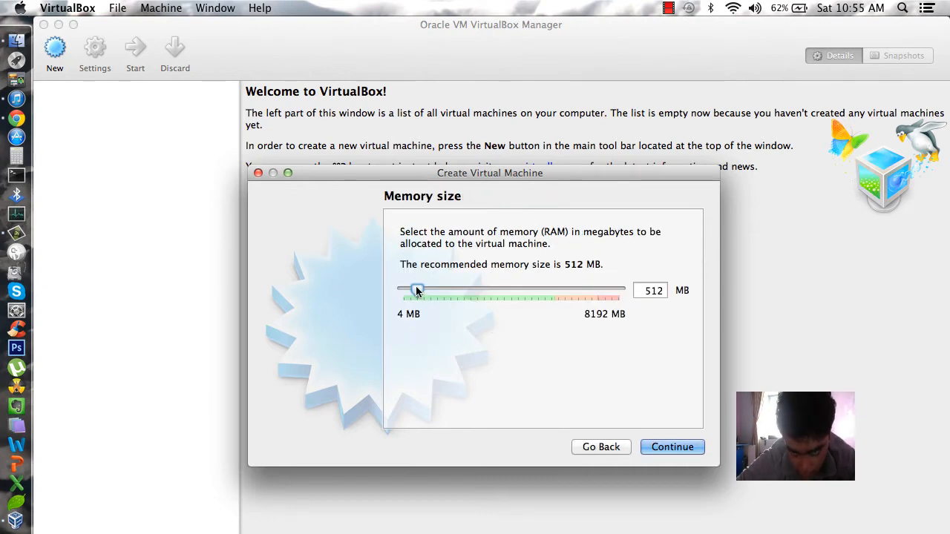
pyautogui.click(648, 290)
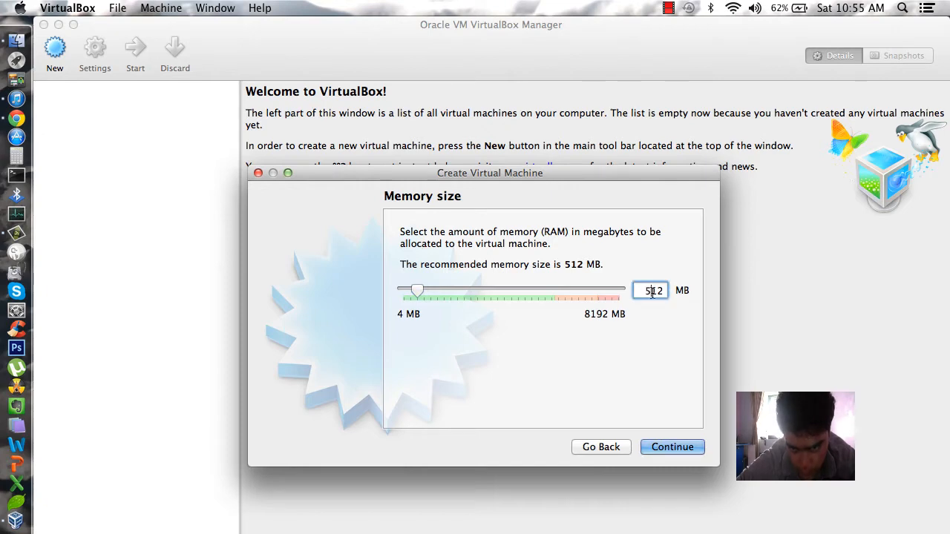
pyautogui.click(698, 447)
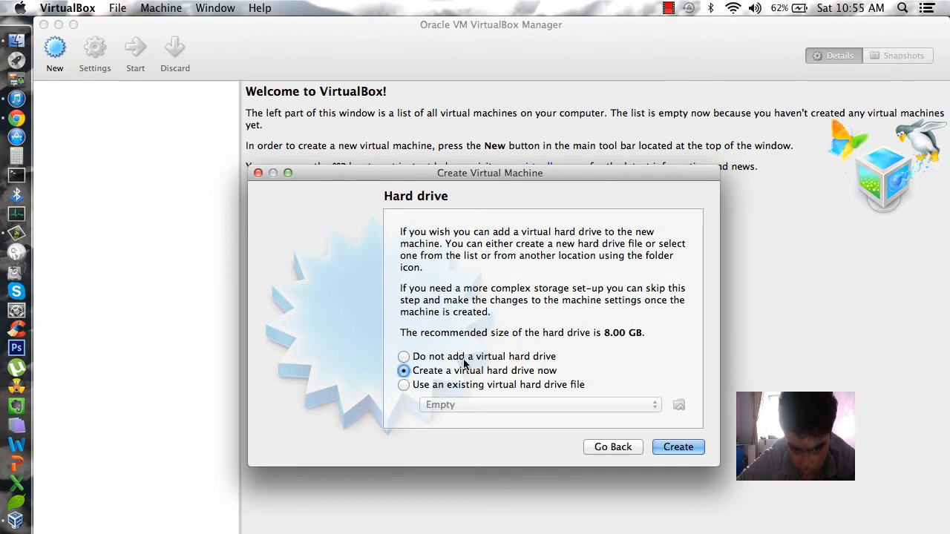
# Create a dynamically allocated 21.17 GB VDI hard drive for the VM
pyautogui.click(666, 449)
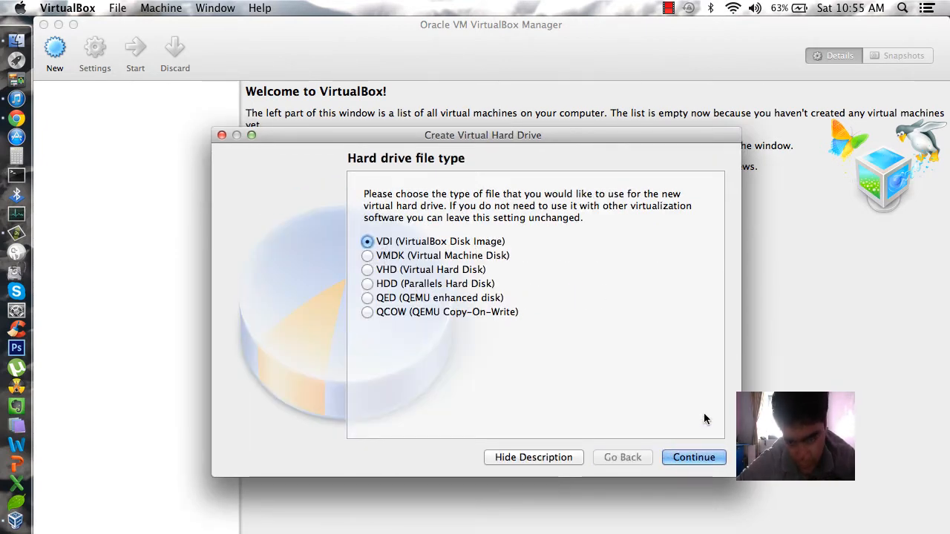
pyautogui.click(690, 458)
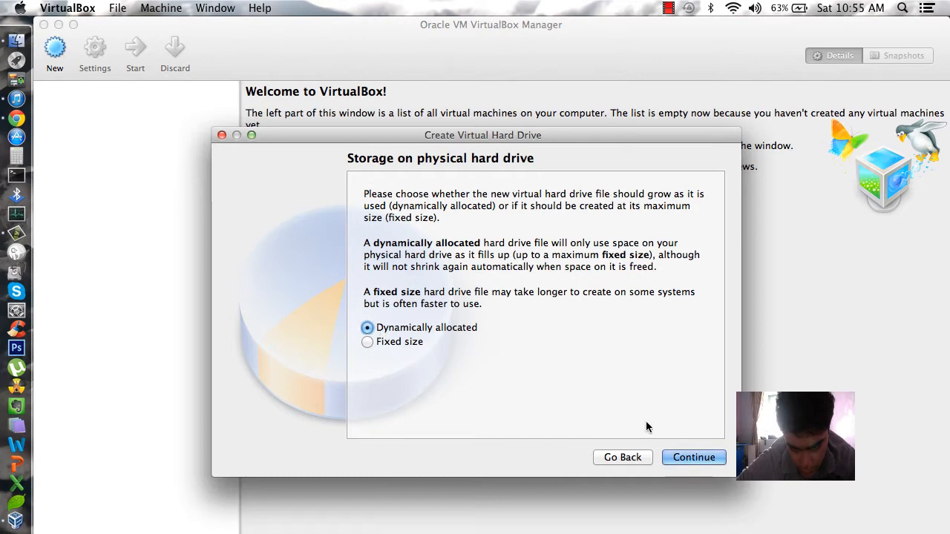
pyautogui.click(682, 458)
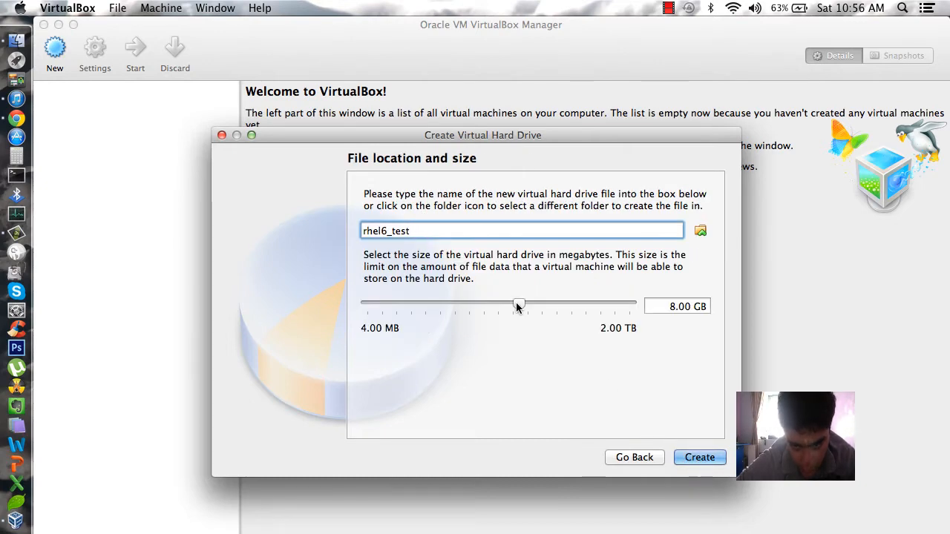
pyautogui.moveTo(516, 302); pyautogui.dragTo(538, 308)
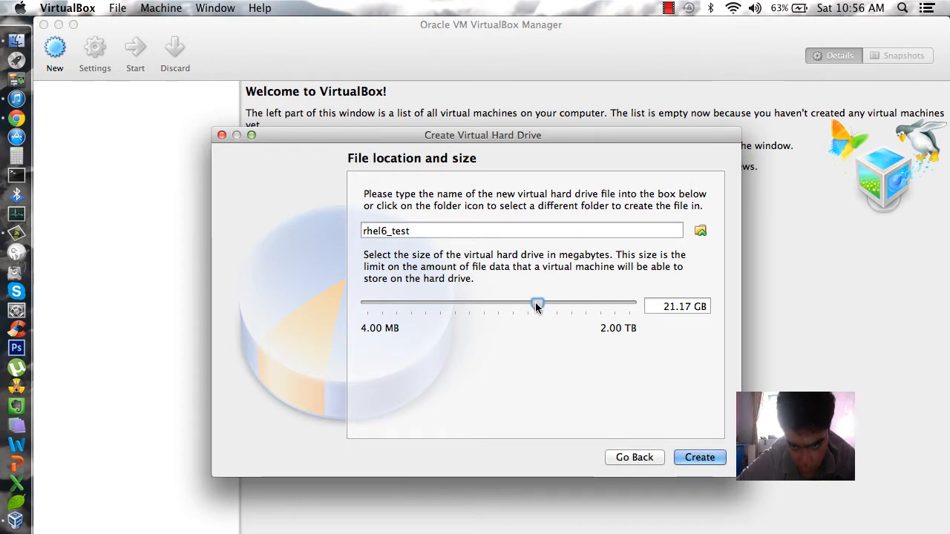
pyautogui.click(700, 458)
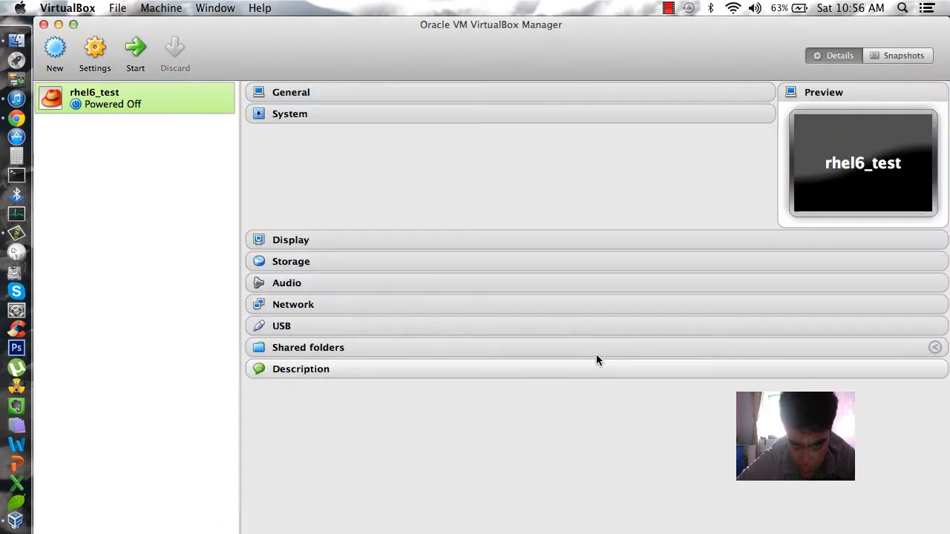
# Boot rhel6_test from the rhel-server-6.0-i386-dvd.iso disk image
pyautogui.doubleClick(127, 103)
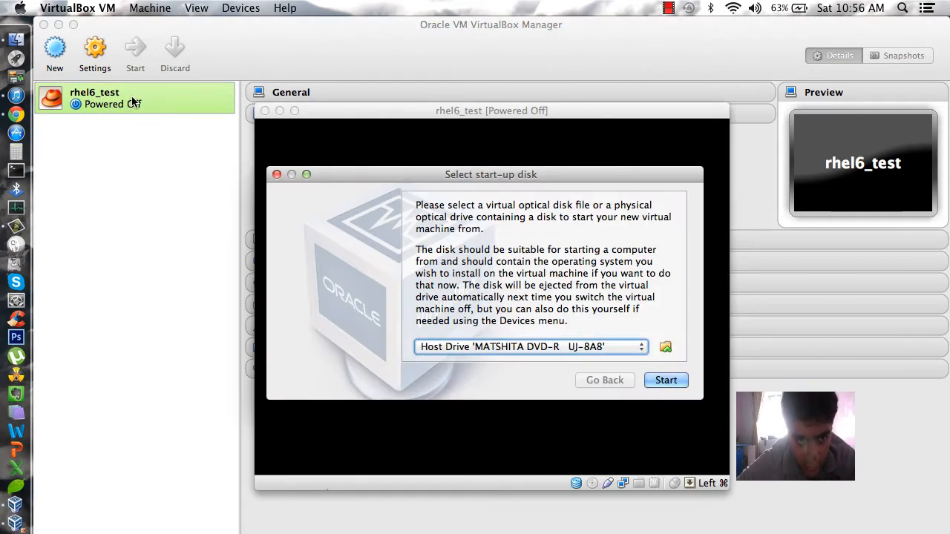
pyautogui.click(665, 347)
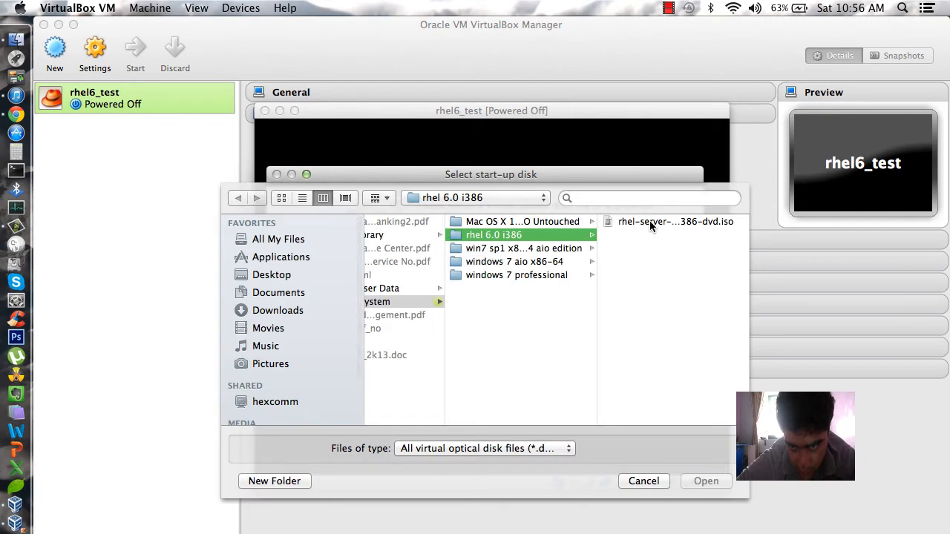
pyautogui.click(649, 221)
pyautogui.press('Return')
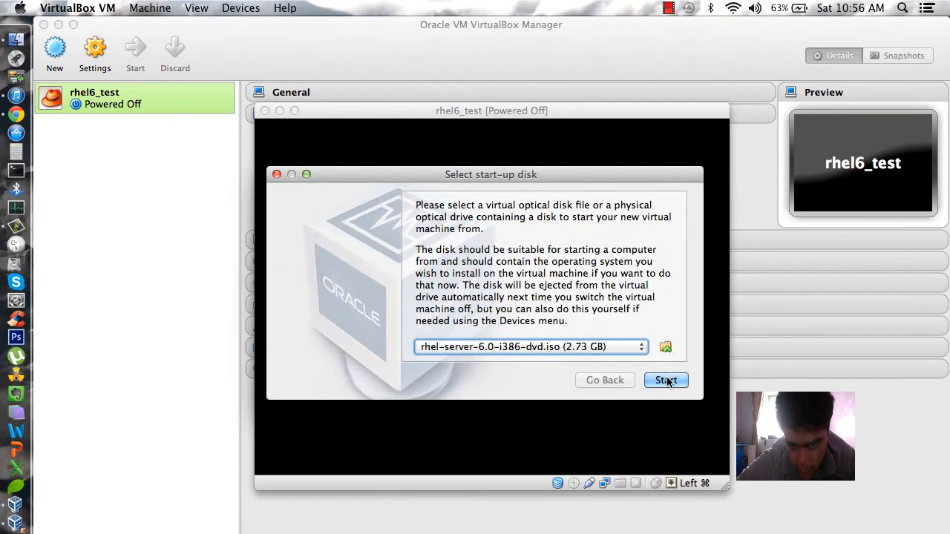
pyautogui.click(667, 381)
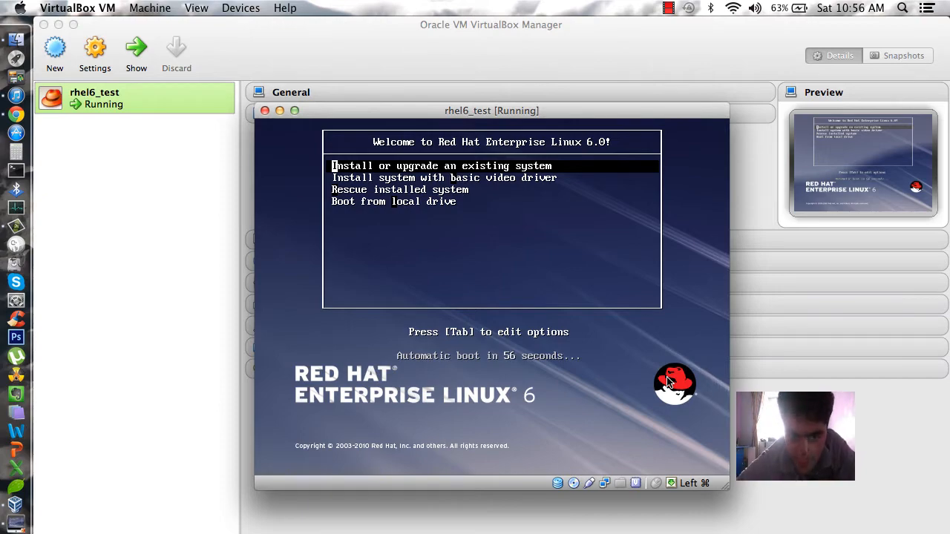
# Choose Install or upgrade, skip the disc media test, and move the VM window up-left
pyautogui.press('Return')
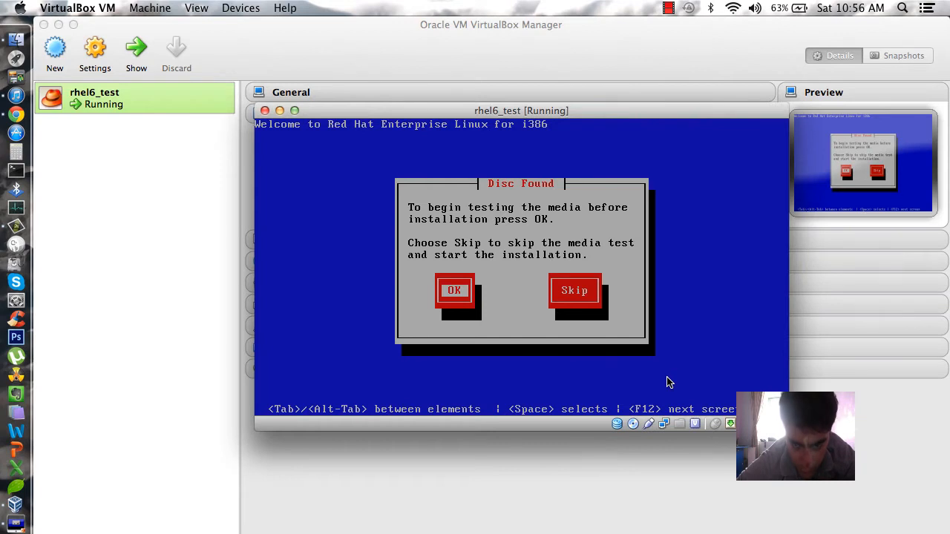
pyautogui.press('Tab')
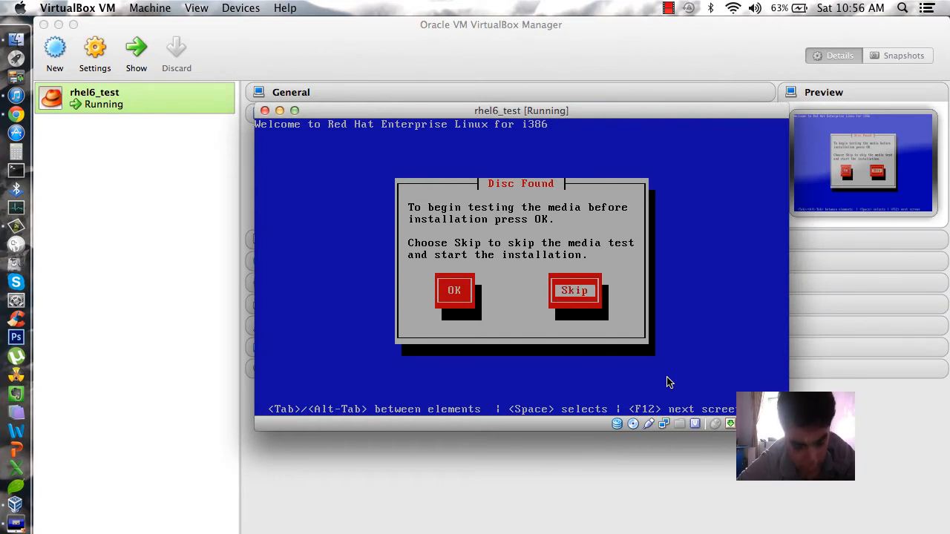
pyautogui.press('Return')
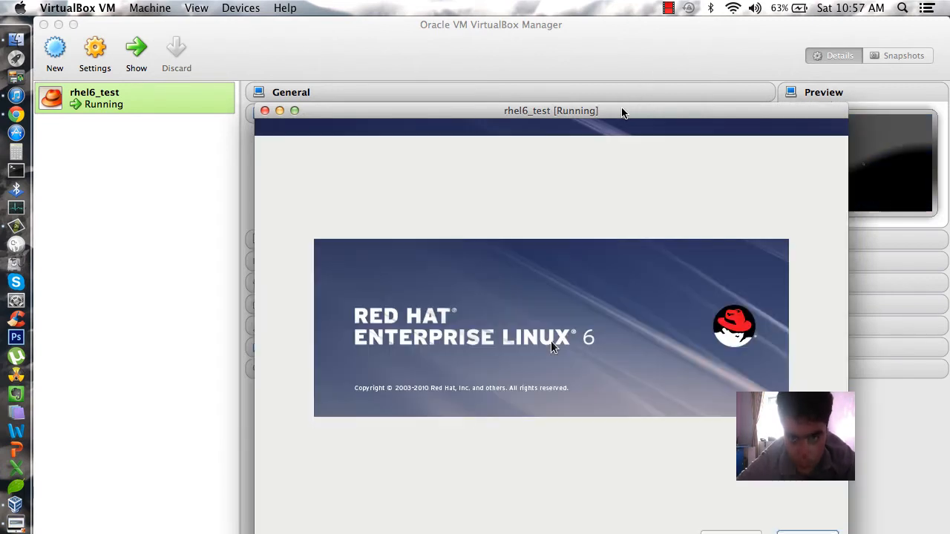
pyautogui.moveTo(628, 112); pyautogui.dragTo(513, 17)
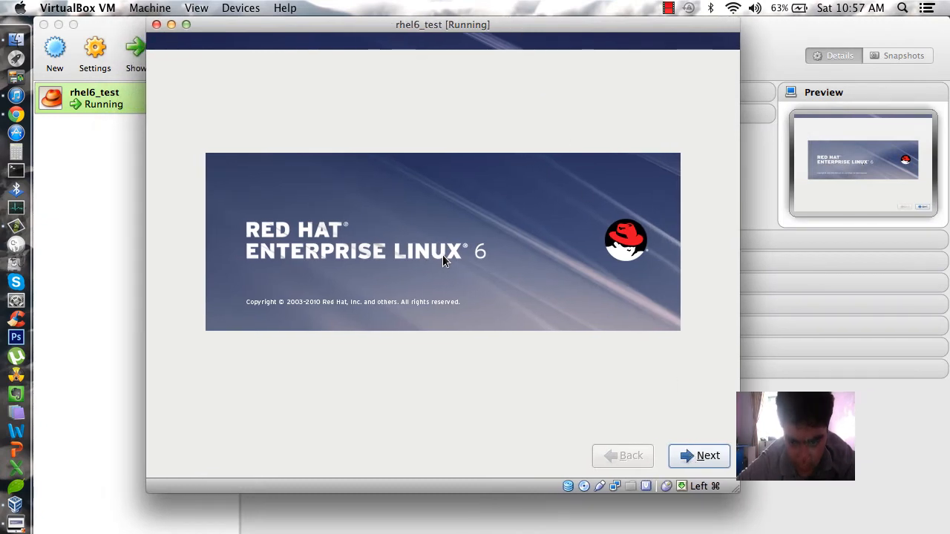
# Continue past the welcome screen, keeping English language and U.S. English keyboard
pyautogui.click(721, 462)
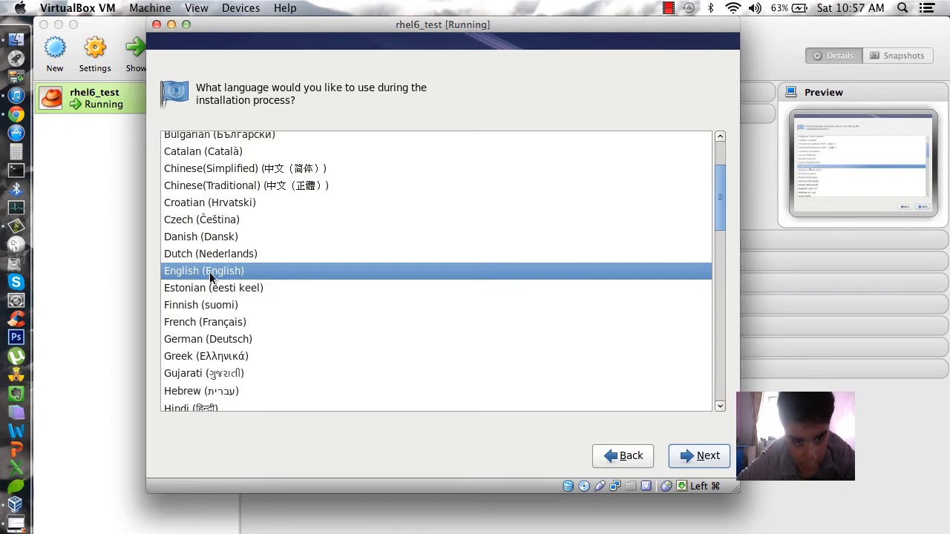
pyautogui.click(702, 456)
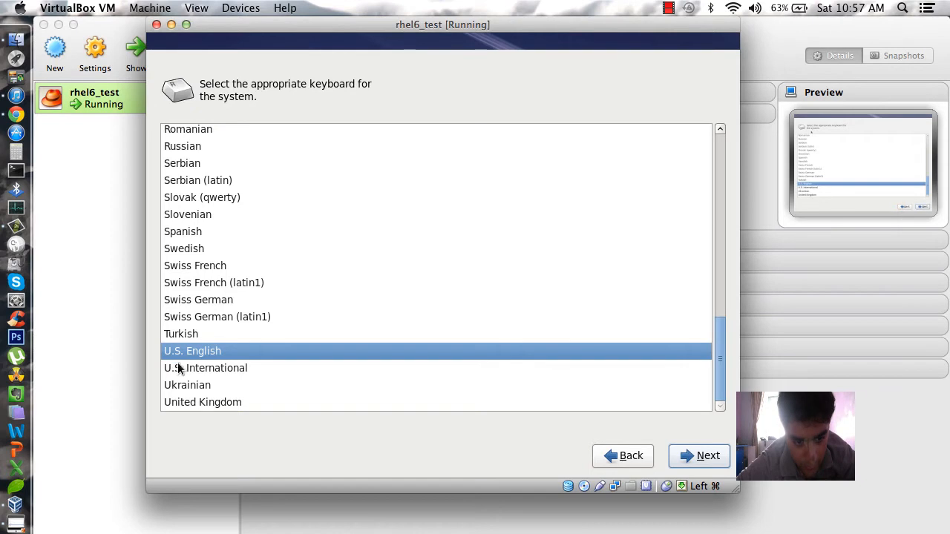
pyautogui.click(698, 457)
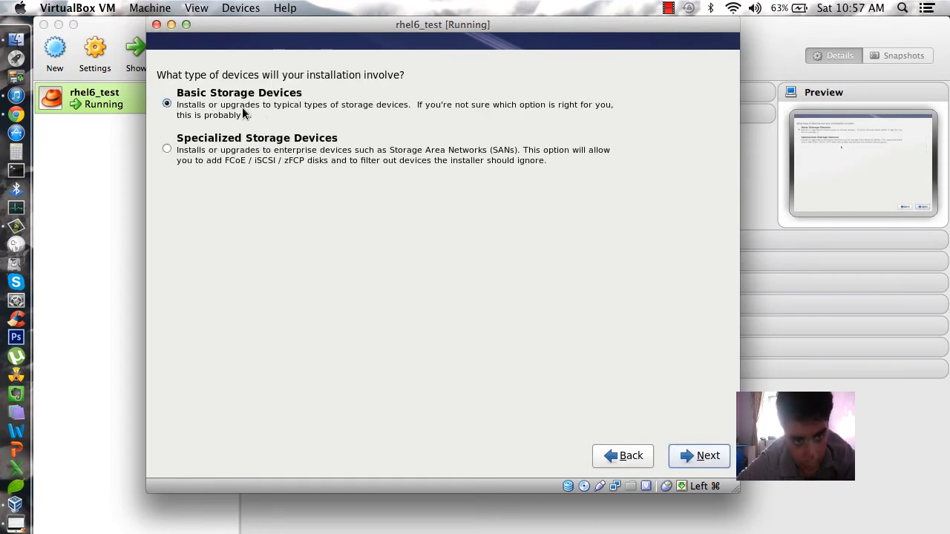
# Use Basic Storage Devices, re-initialize all disks, and clear the default hostname
pyautogui.click(242, 110)
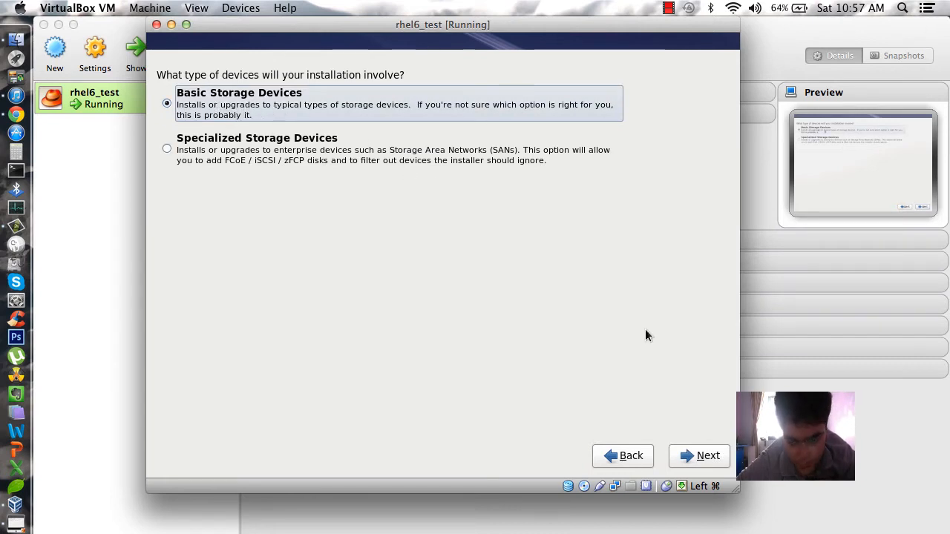
pyautogui.click(716, 459)
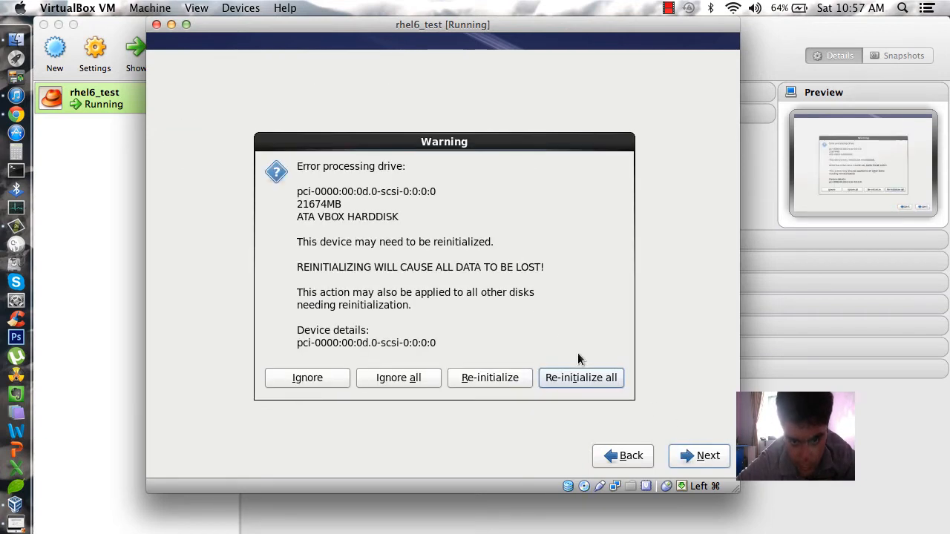
pyautogui.click(575, 377)
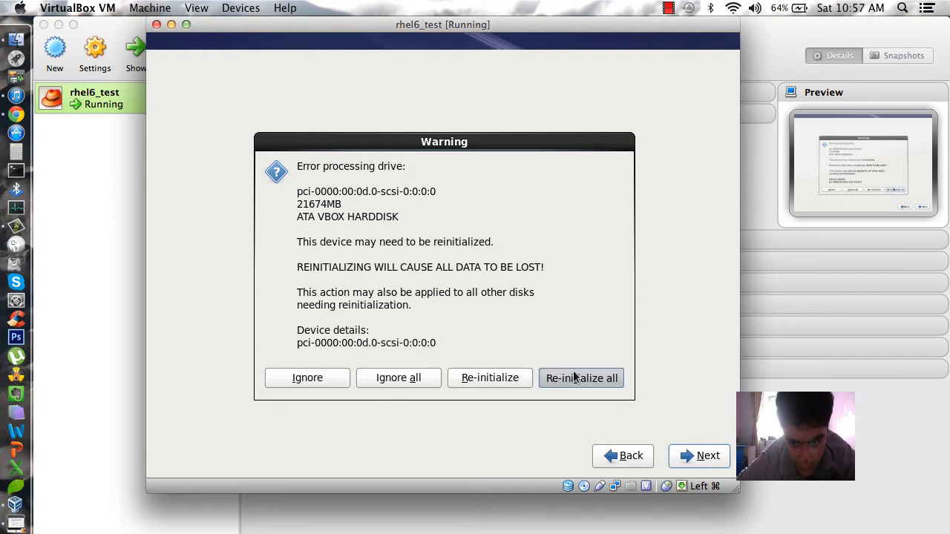
pyautogui.press('BackSpace')
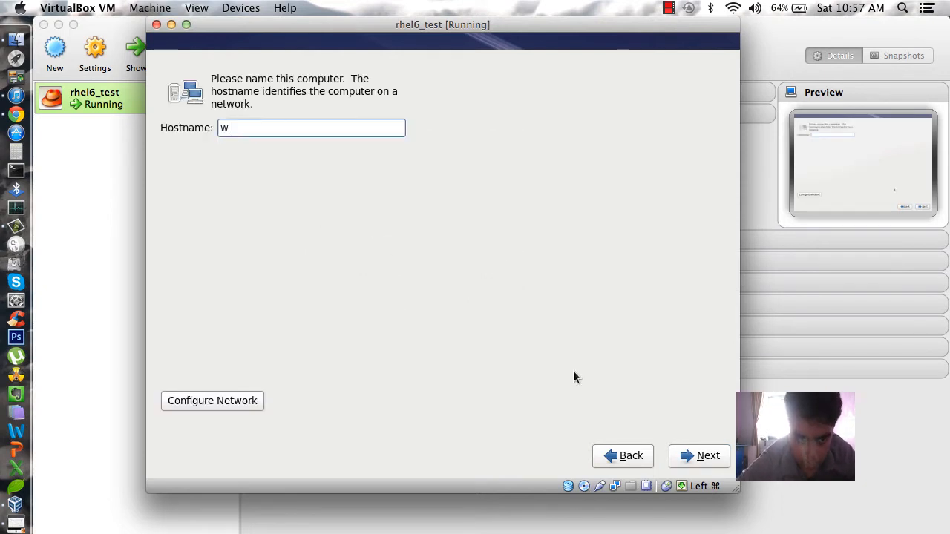
# Set the hostname to wizard and make System eth0 connect automatically
pyautogui.write('wizard')
pyautogui.click(185, 405)
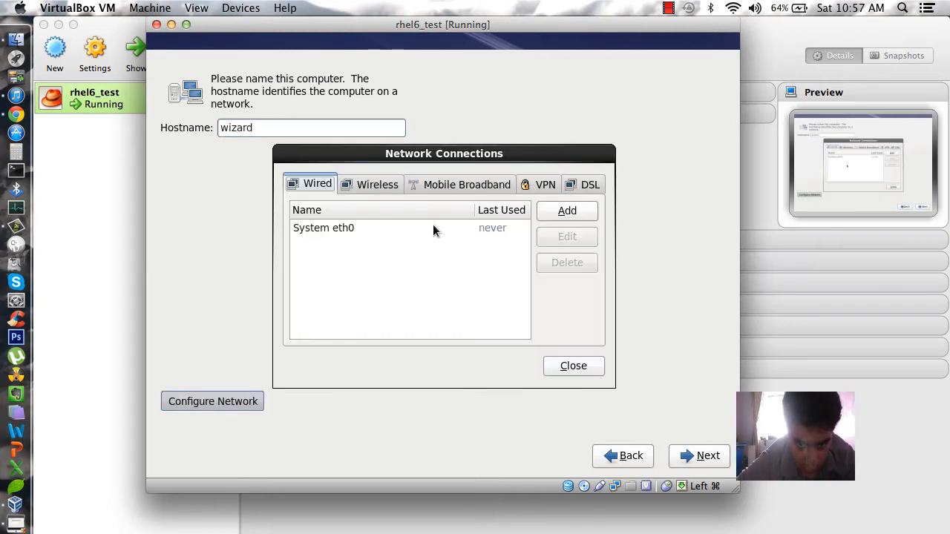
pyautogui.click(435, 226)
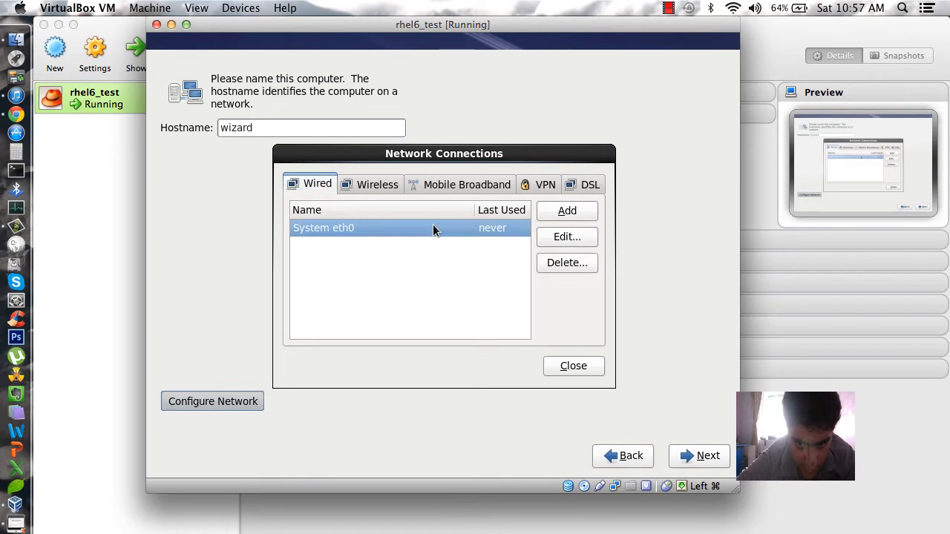
pyautogui.click(586, 242)
pyautogui.click(329, 133)
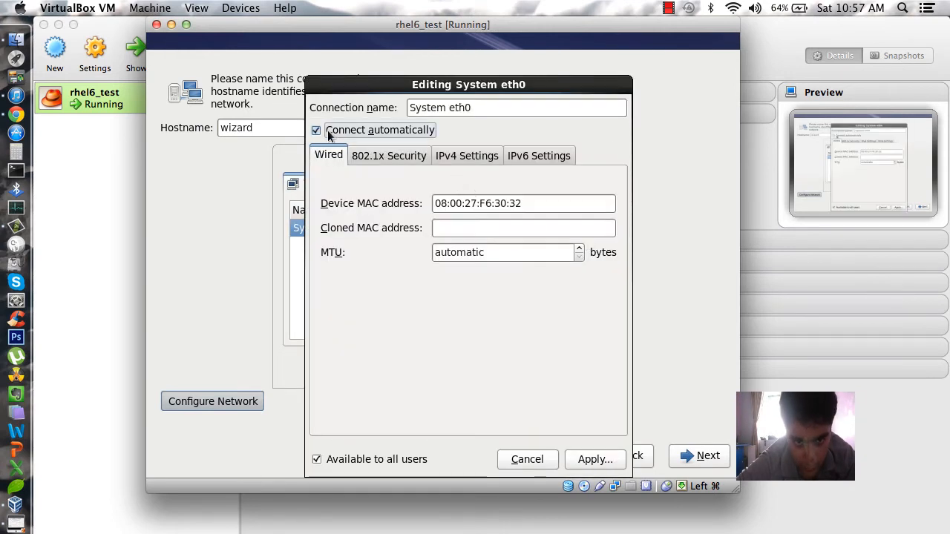
# Give eth0 a manual IPv4 address 192.168.0.10 with netmask 24 and apply it
pyautogui.click(477, 158)
pyautogui.click(469, 193)
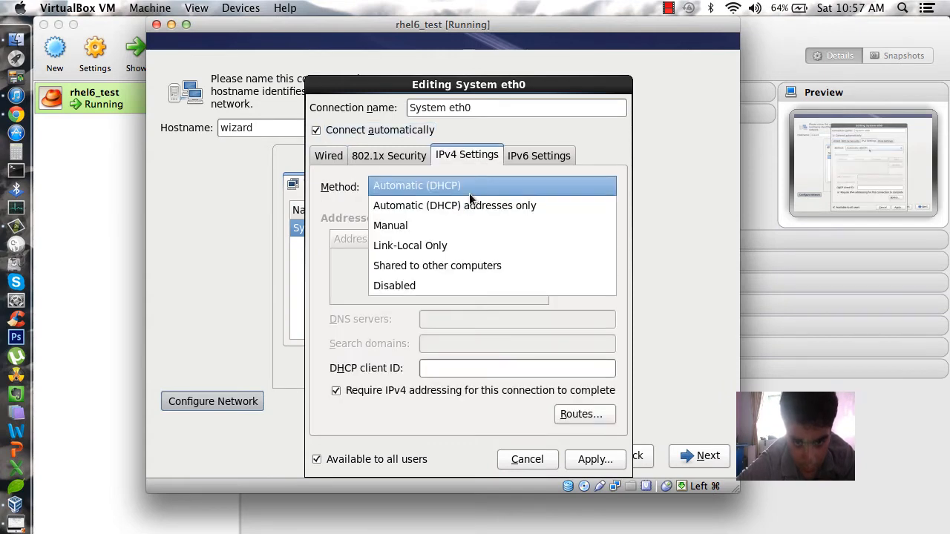
pyautogui.click(462, 222)
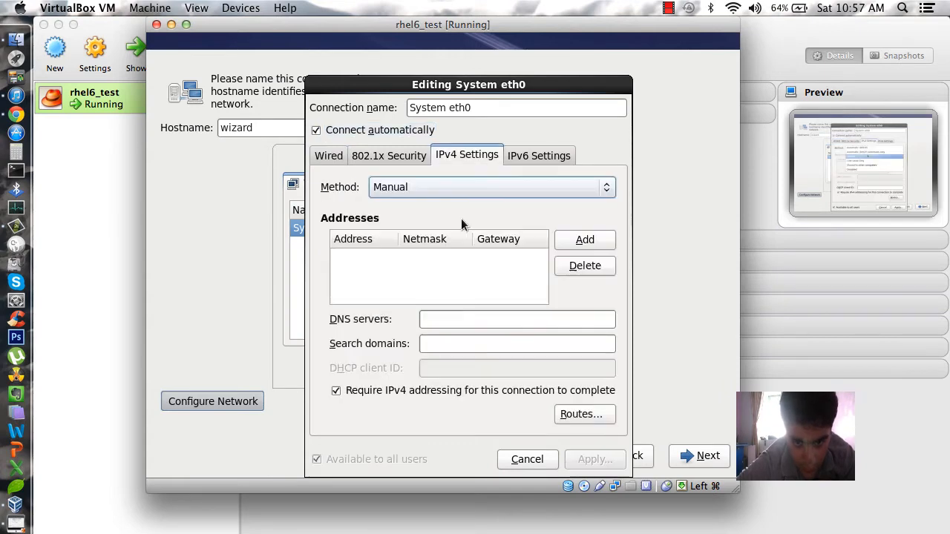
pyautogui.click(592, 250)
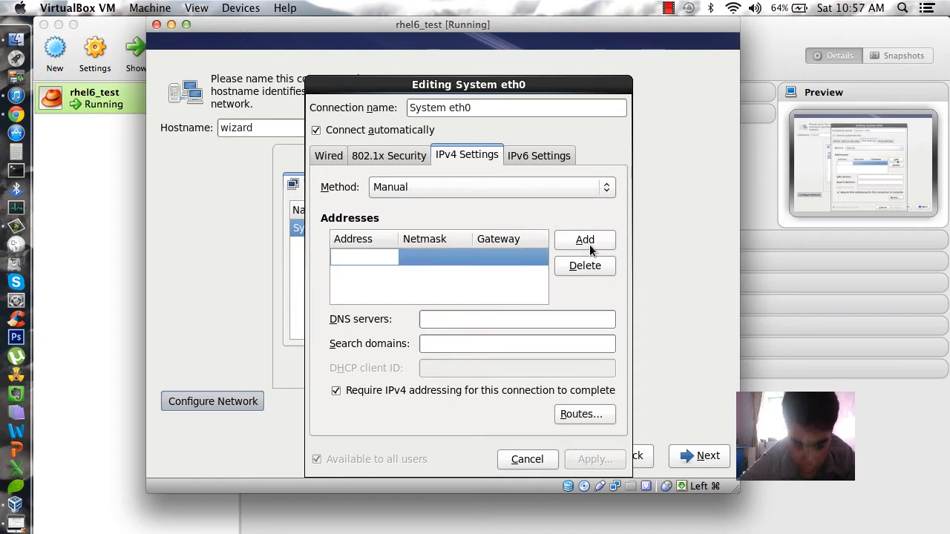
pyautogui.write('192.168')
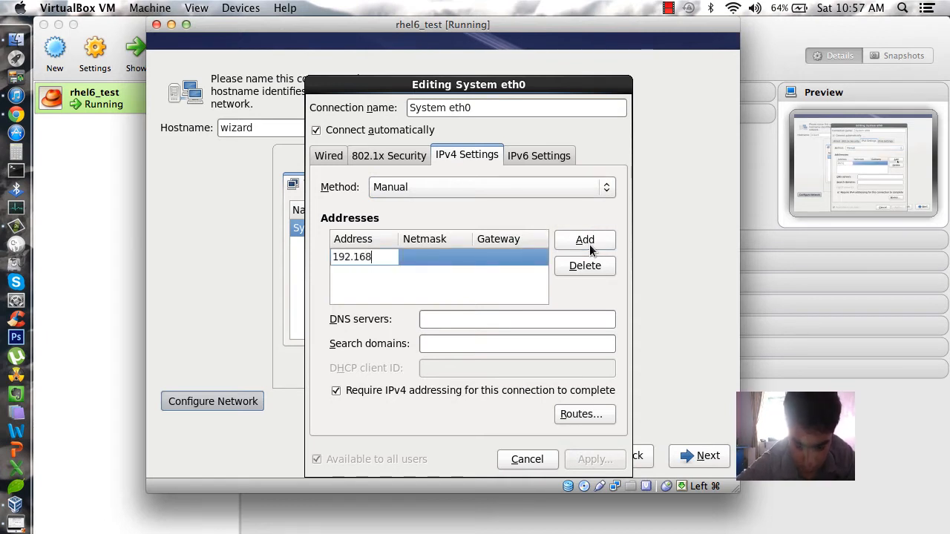
pyautogui.write('.0.10')
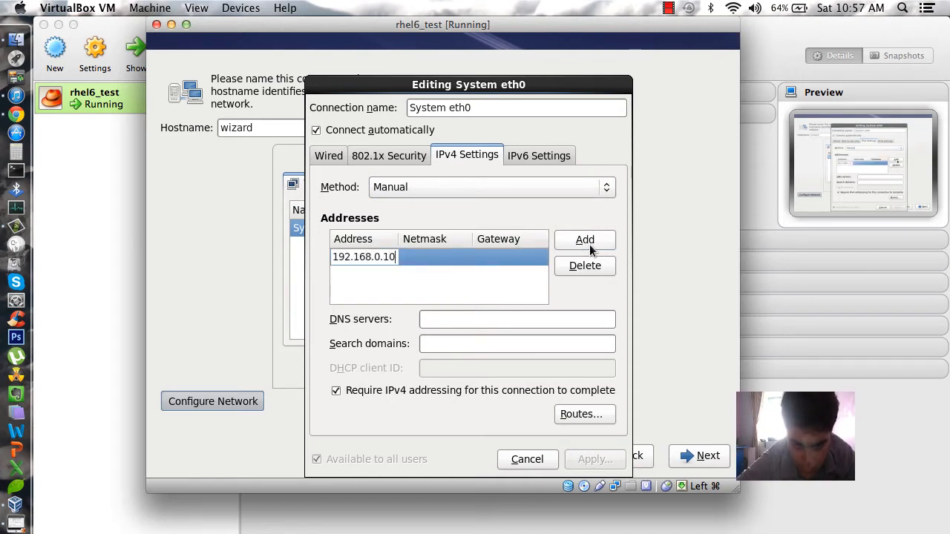
pyautogui.press('Return')
pyautogui.click(419, 260)
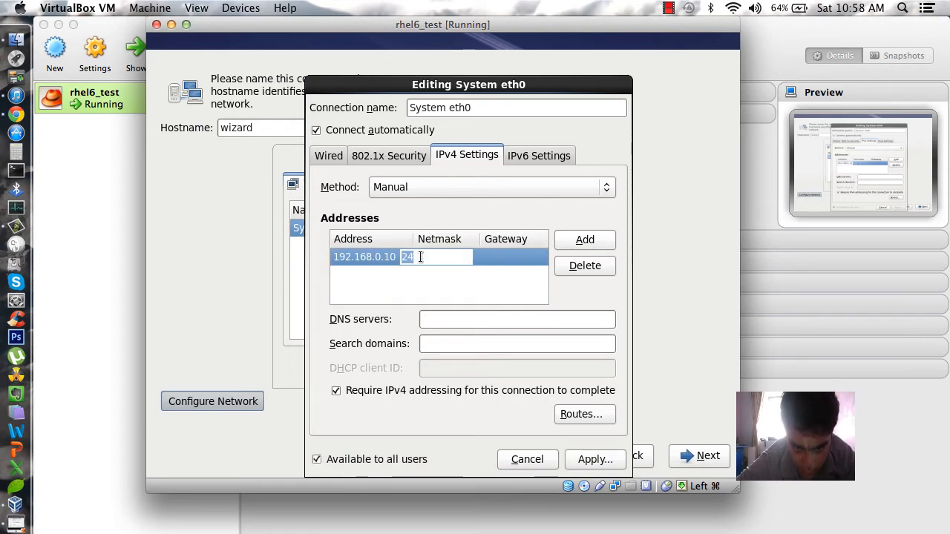
pyautogui.click(595, 460)
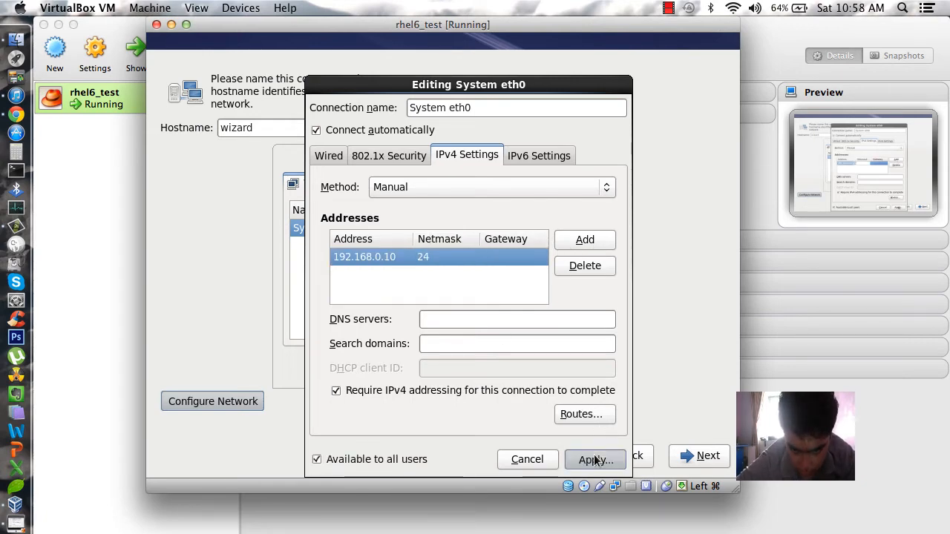
pyautogui.click(571, 366)
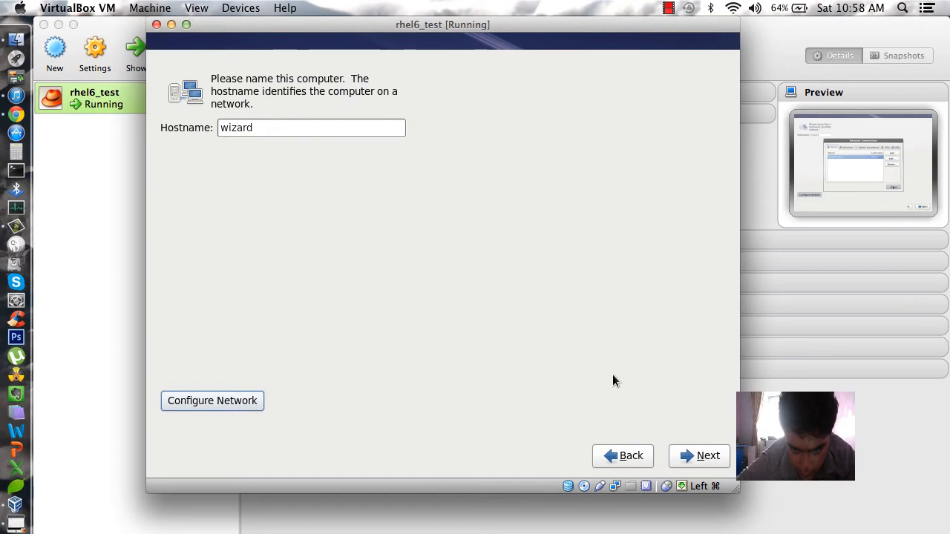
# Select Asia/Kolkata as the time zone on the map and continue
pyautogui.click(698, 455)
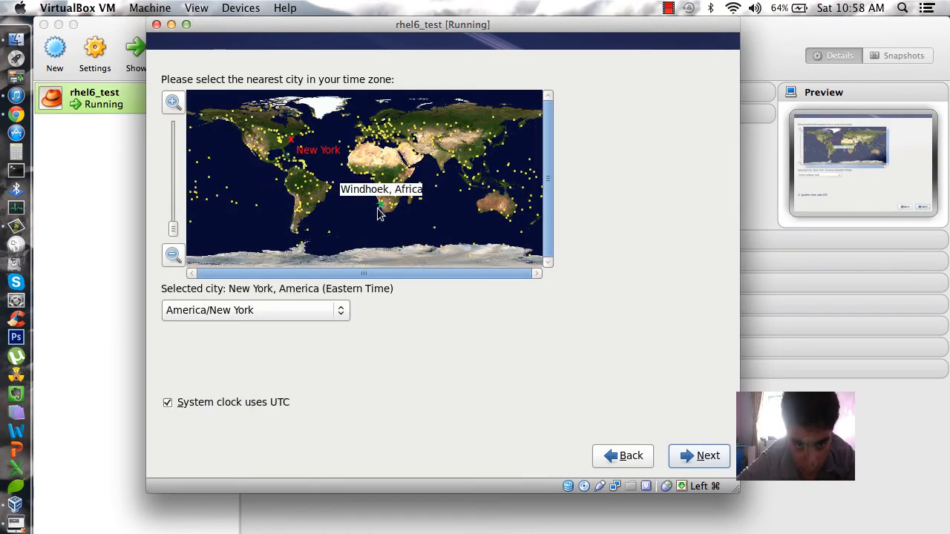
pyautogui.click(447, 167)
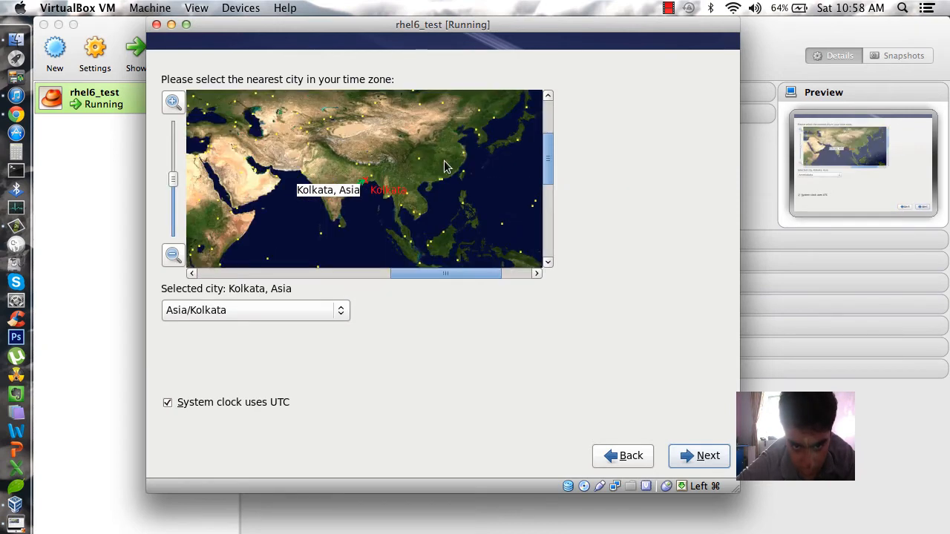
pyautogui.click(699, 455)
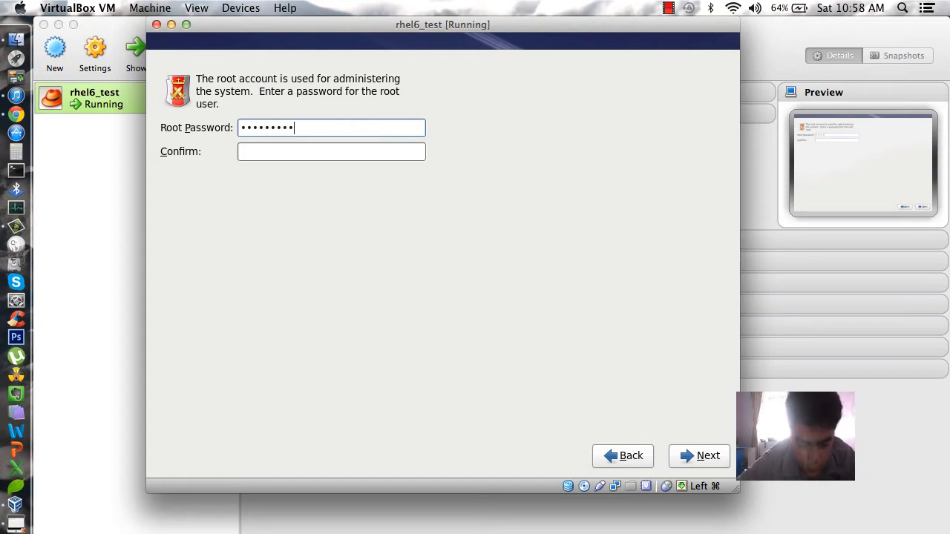
# Enter and confirm the root account password, then continue
pyautogui.press('Tab')
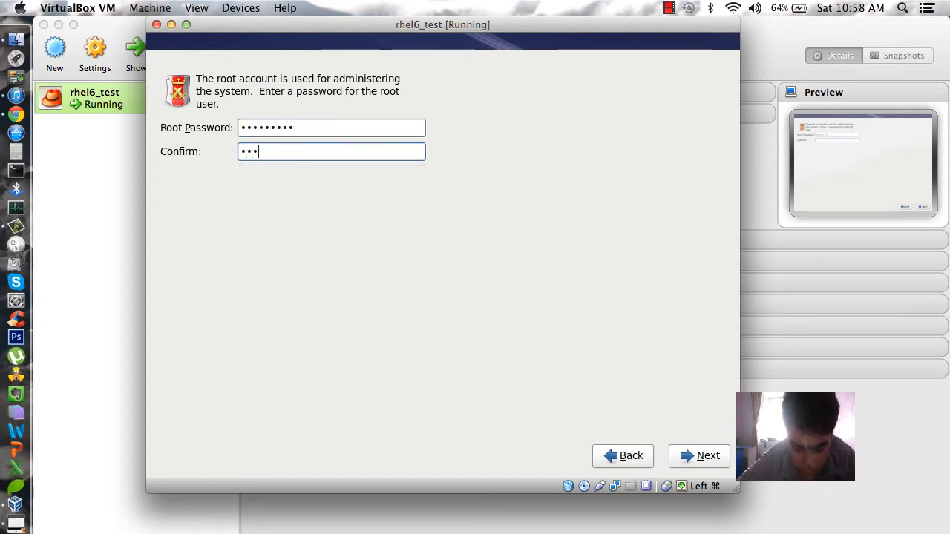
pyautogui.write('••••••')
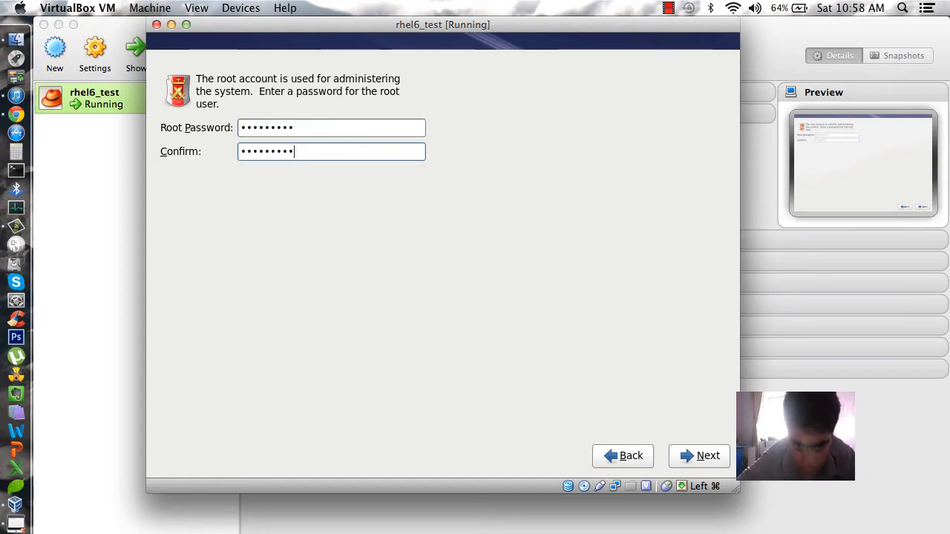
pyautogui.click(715, 453)
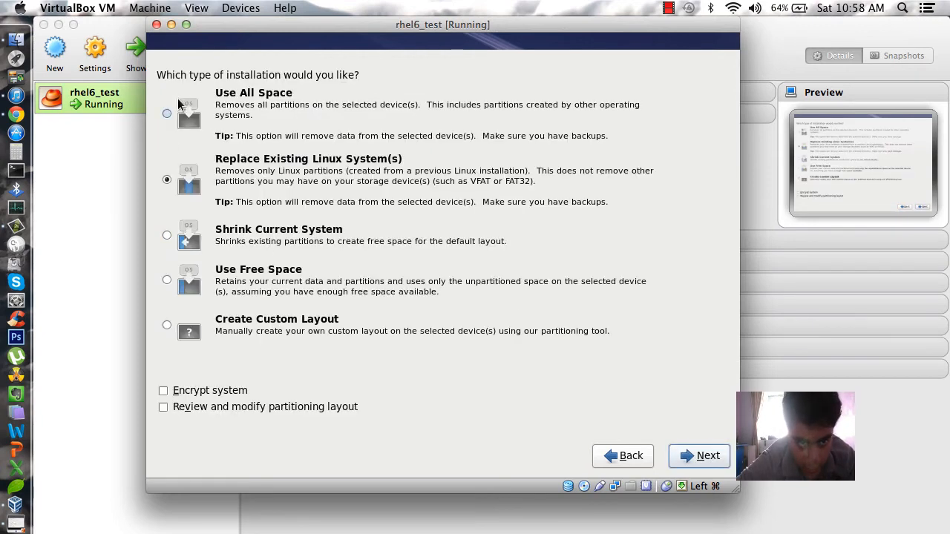
# Choose Create Custom Layout and select the 21673 MB free space on sda
pyautogui.click(168, 324)
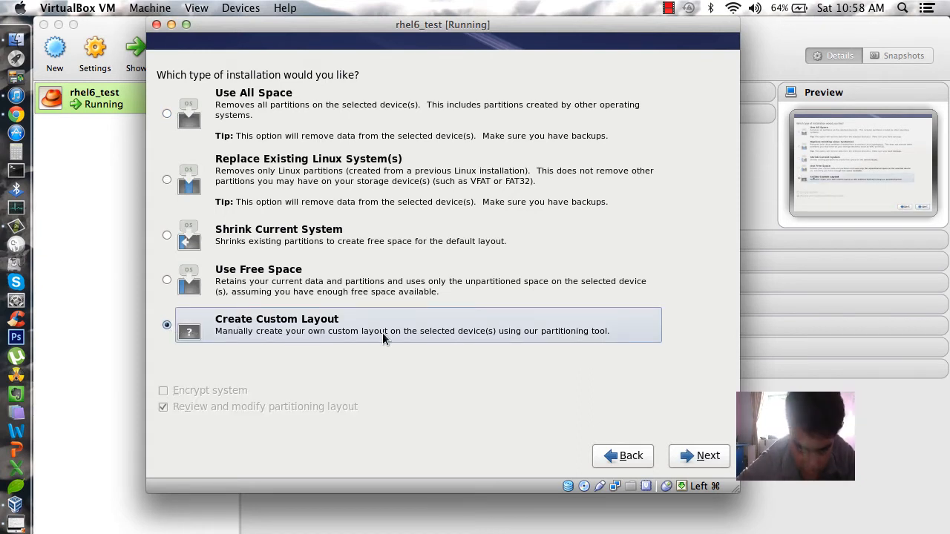
pyautogui.click(698, 455)
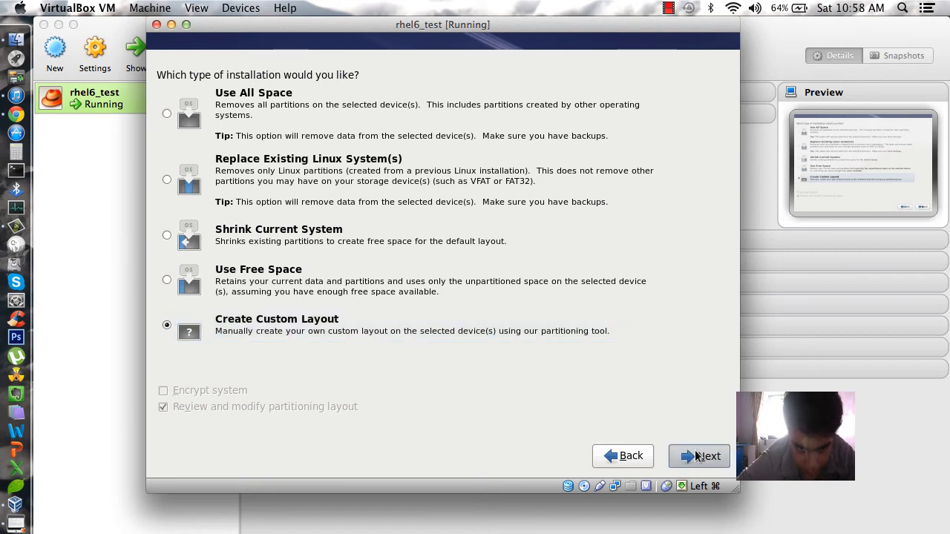
pyautogui.click(260, 201)
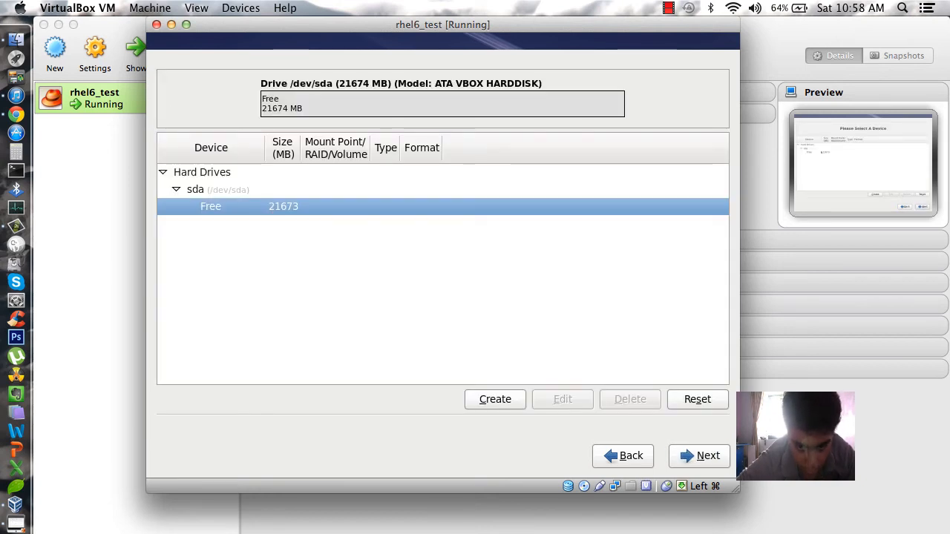
# Add a standard 20000 MB ext4 partition mounted at / in the free space
pyautogui.click(496, 401)
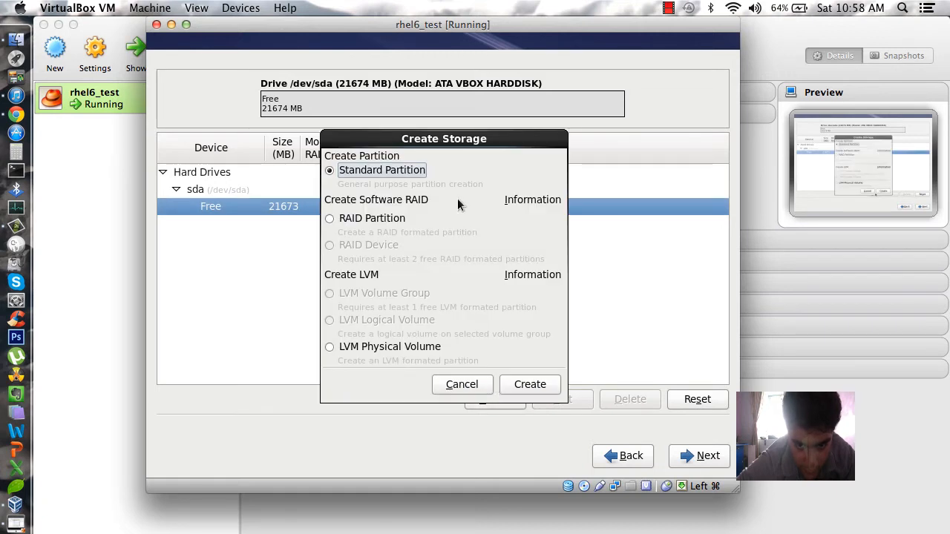
pyautogui.click(518, 385)
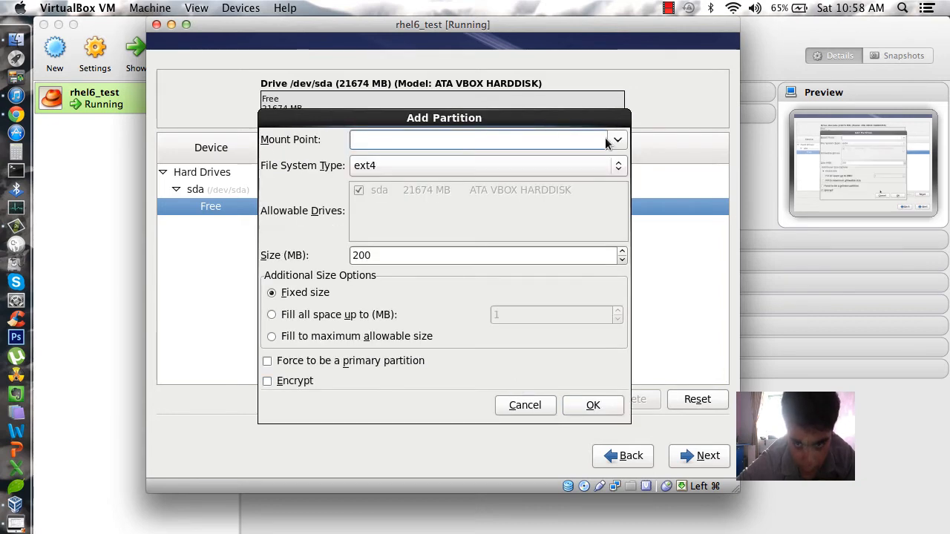
pyautogui.click(617, 140)
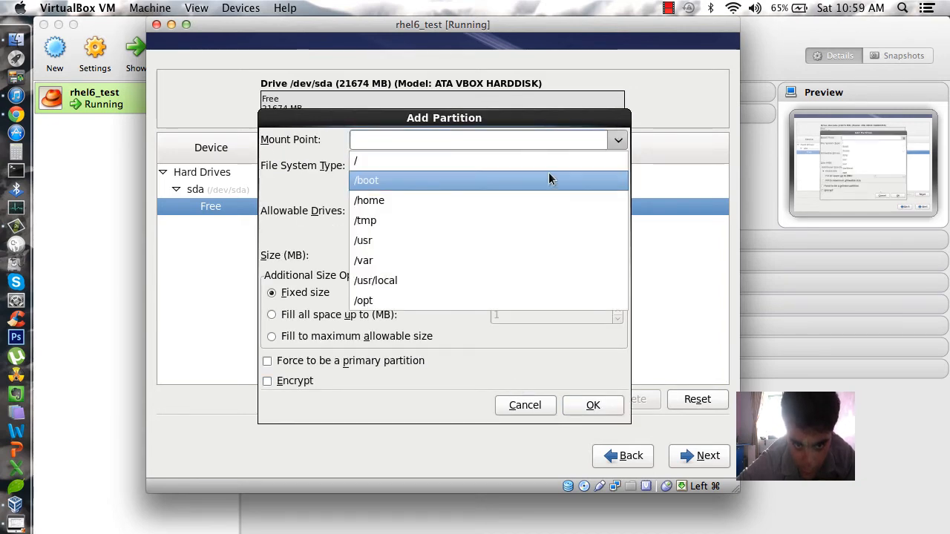
pyautogui.click(552, 161)
pyautogui.click(377, 255)
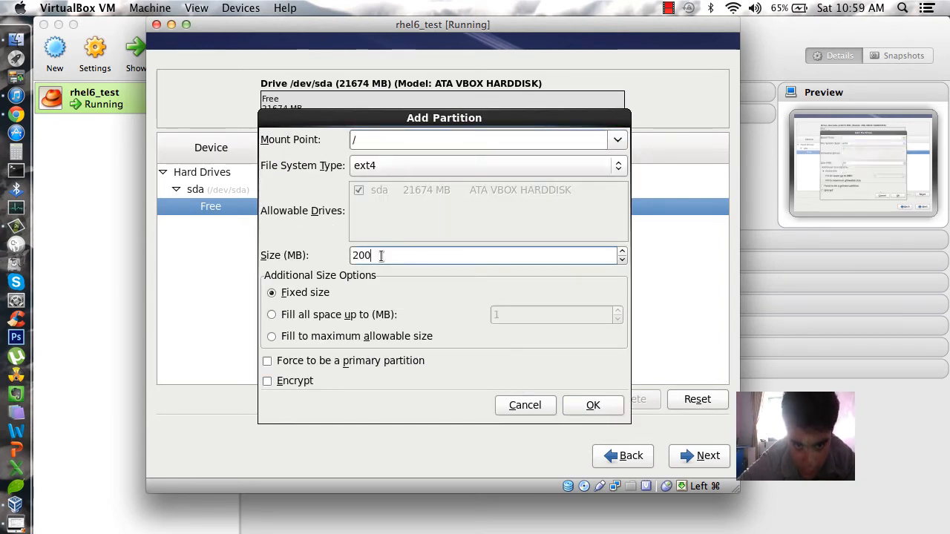
pyautogui.press('BackSpace')
pyautogui.press('BackSpace')
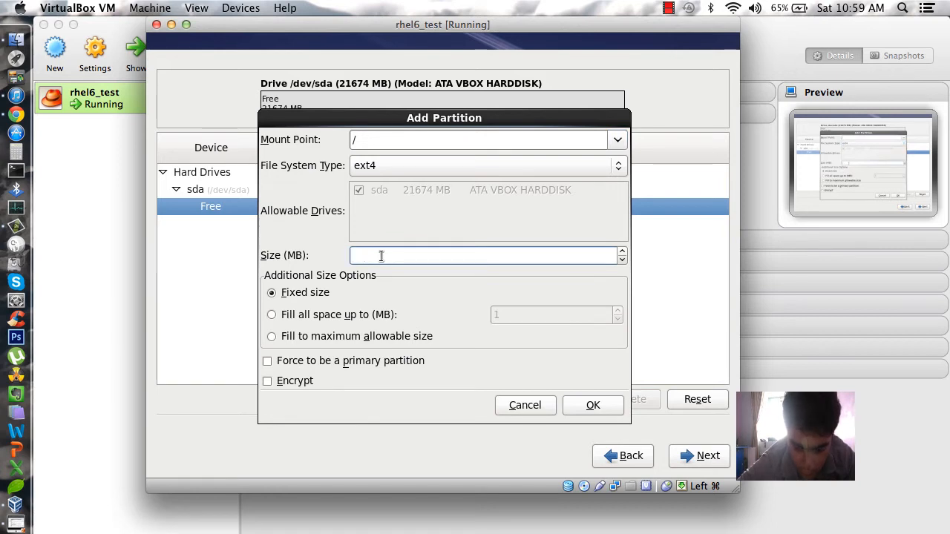
pyautogui.write('20000')
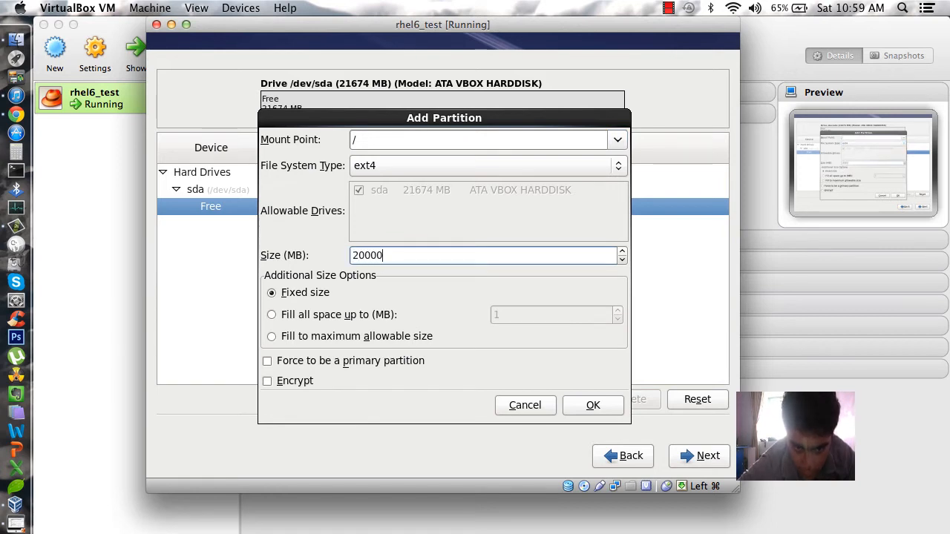
pyautogui.click(599, 404)
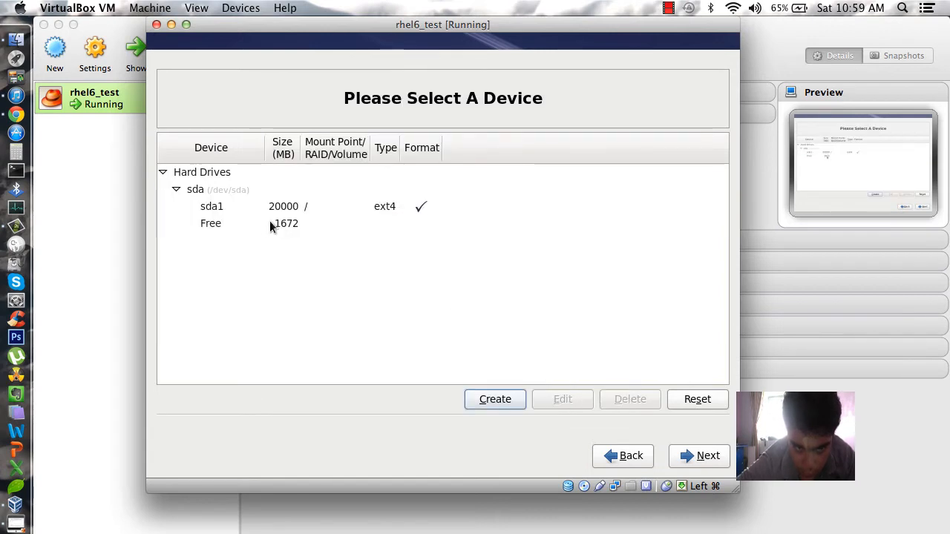
# Add a 1024 MB standard swap partition (sda2) beside the 20000 MB ext4 root, leaving 648 MB free
pyautogui.click(477, 402)
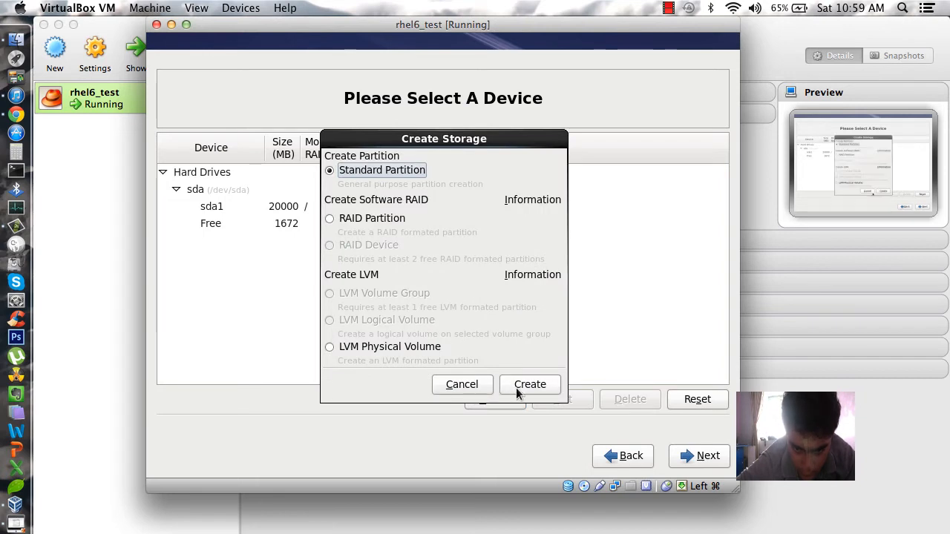
pyautogui.click(516, 387)
pyautogui.click(534, 167)
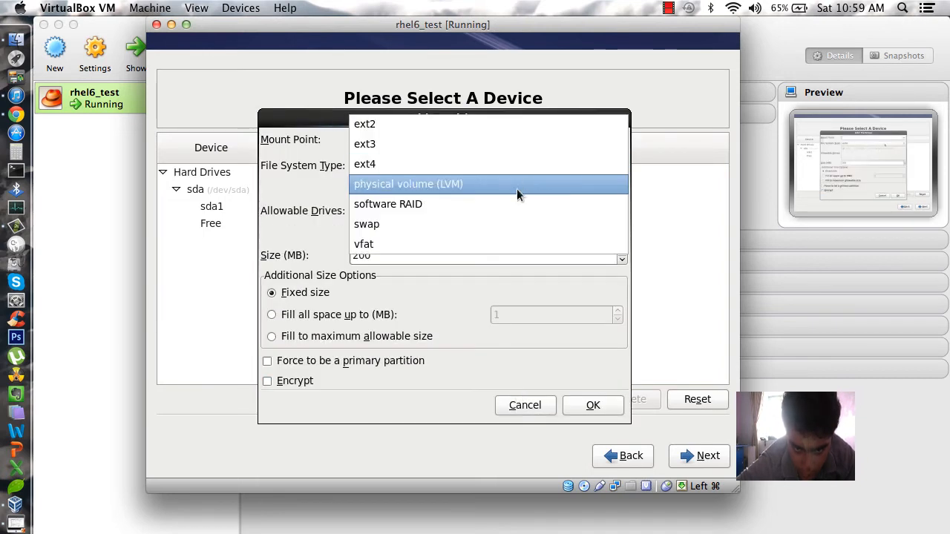
pyautogui.click(501, 225)
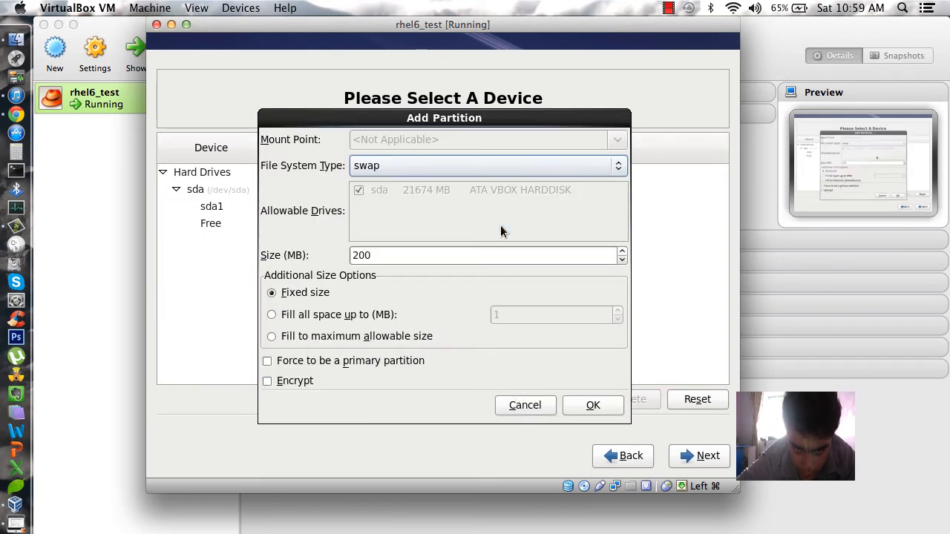
pyautogui.click(423, 257)
pyautogui.press('BackSpace')
pyautogui.press('BackSpace')
pyautogui.press('BackSpace')
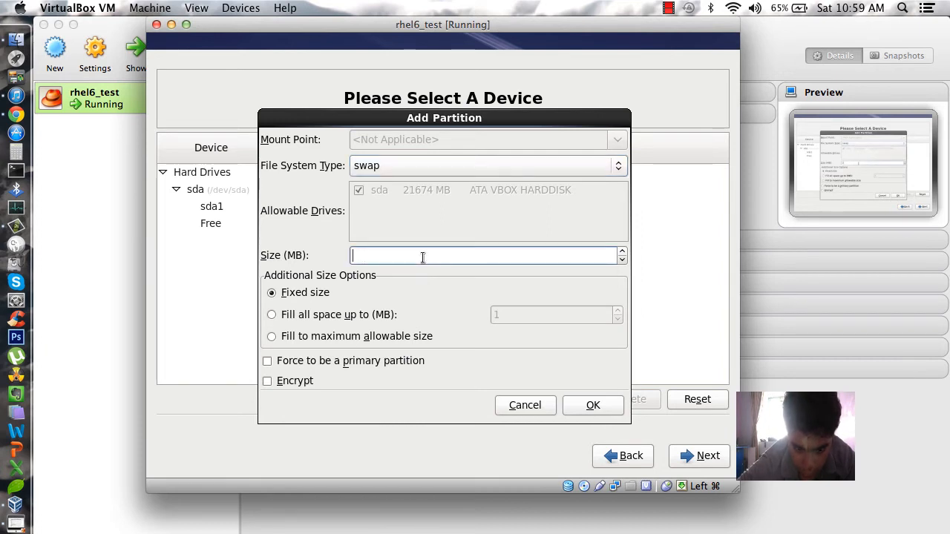
pyautogui.write('1024')
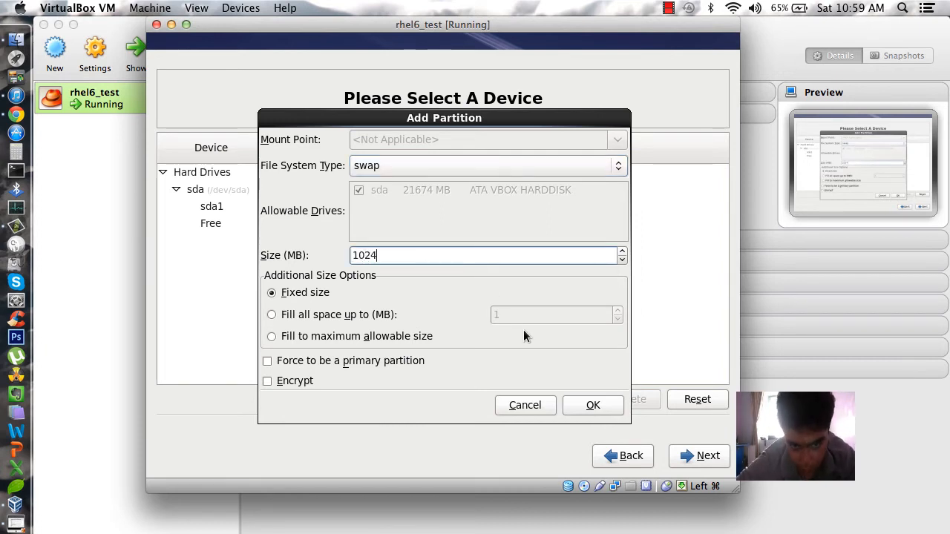
pyautogui.click(603, 408)
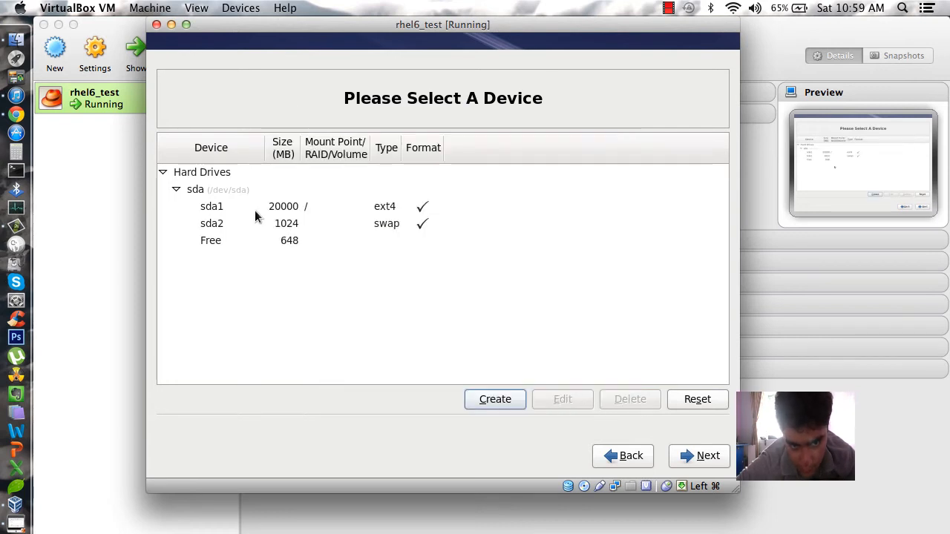
pyautogui.click(284, 224)
pyautogui.click(288, 208)
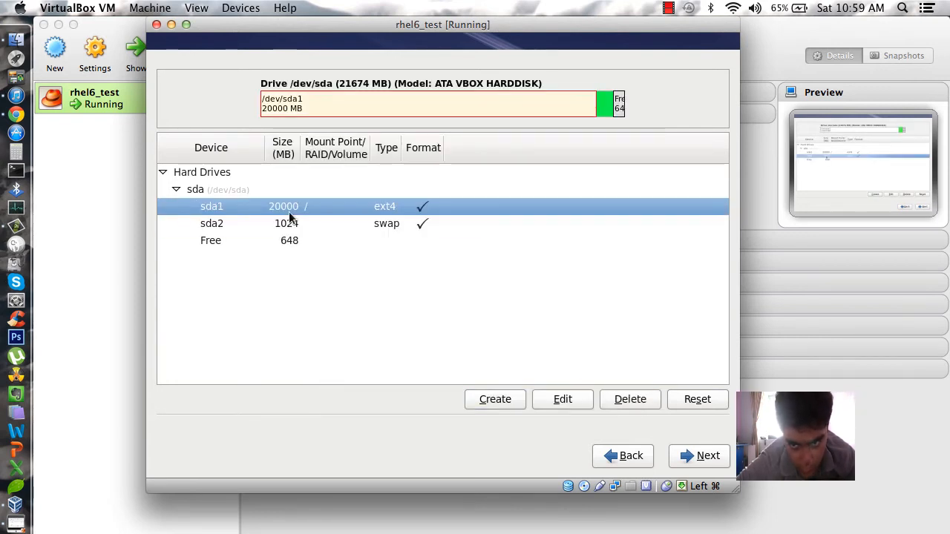
# Accept the Format warning and write the new partition layout to disk
pyautogui.click(708, 457)
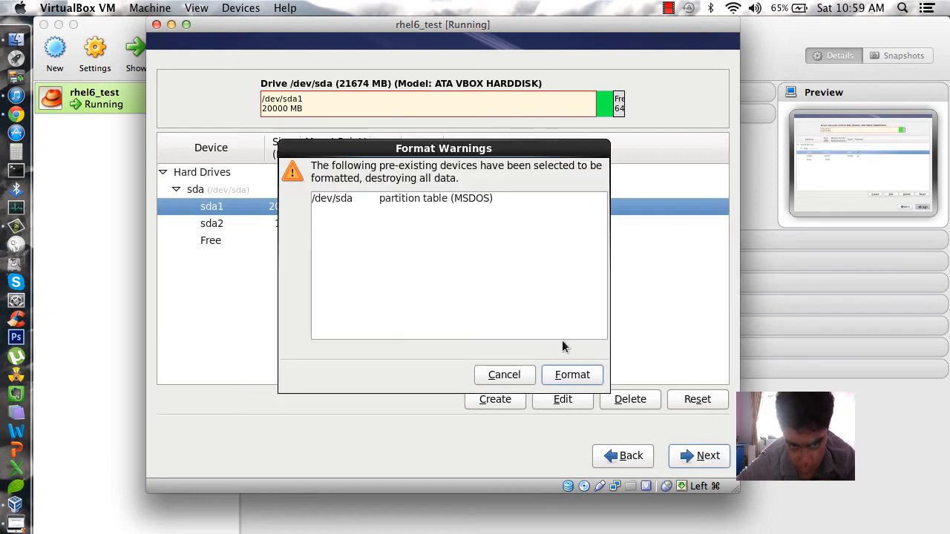
pyautogui.click(573, 376)
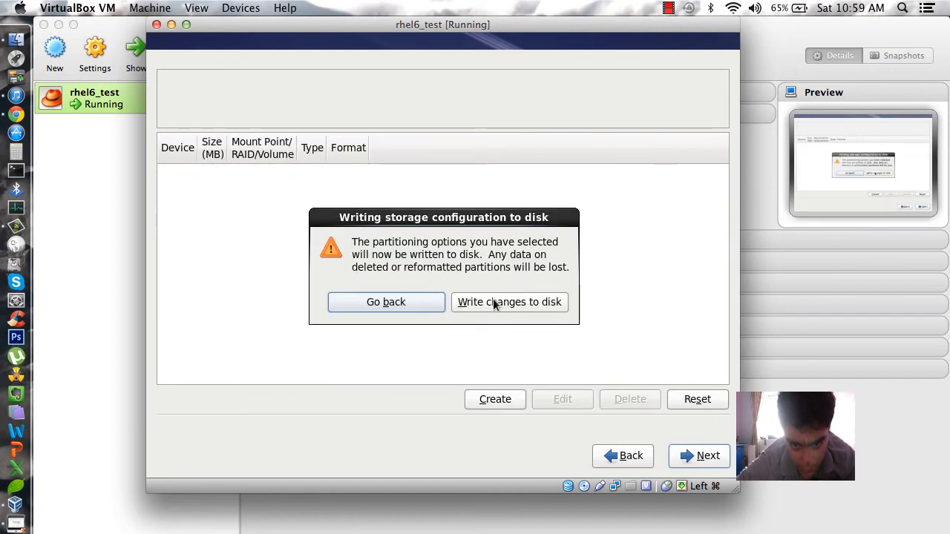
pyautogui.click(493, 299)
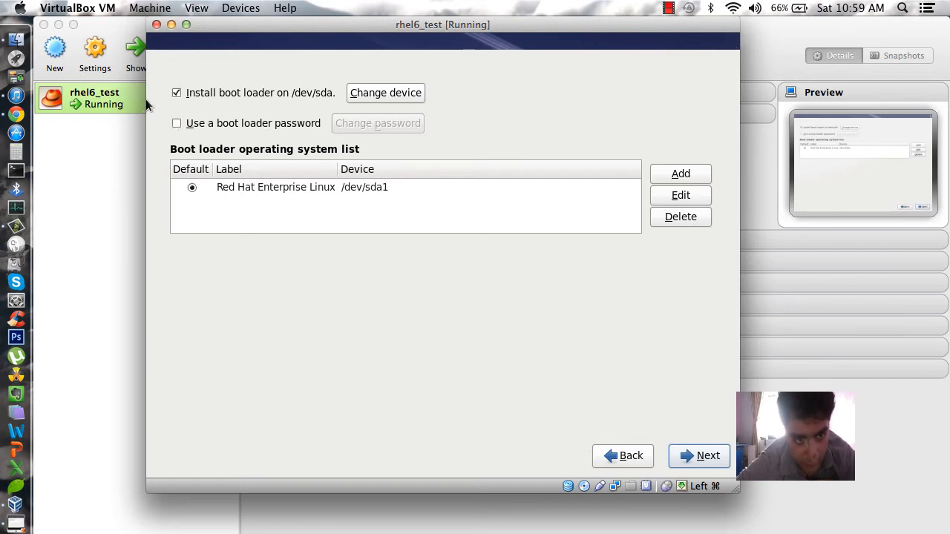
# Keep the boot loader on /dev/sda with no boot loader password, and continue
pyautogui.click(182, 125)
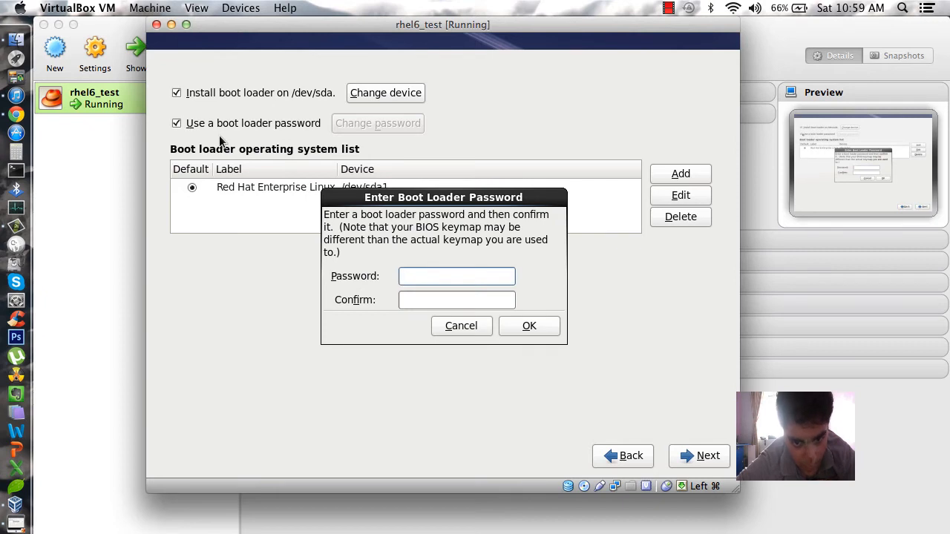
pyautogui.click(467, 326)
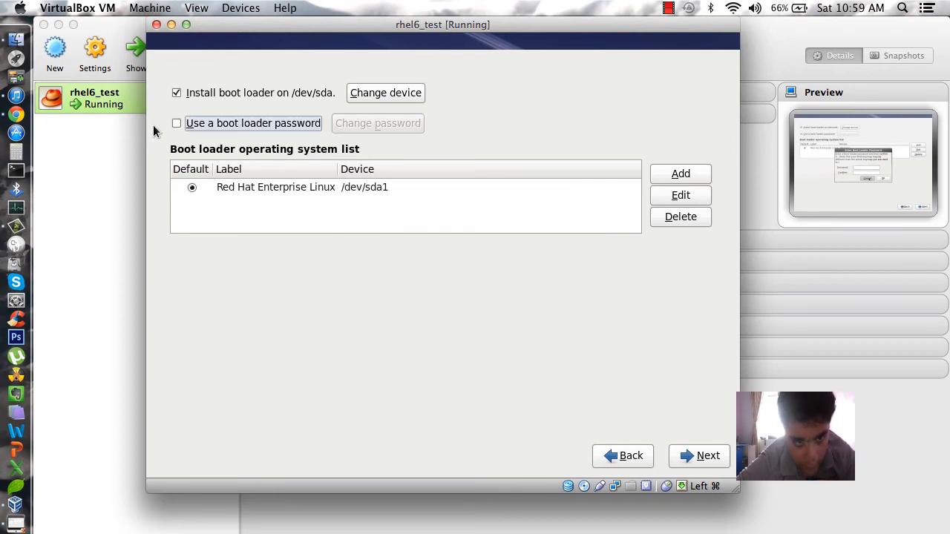
pyautogui.click(698, 461)
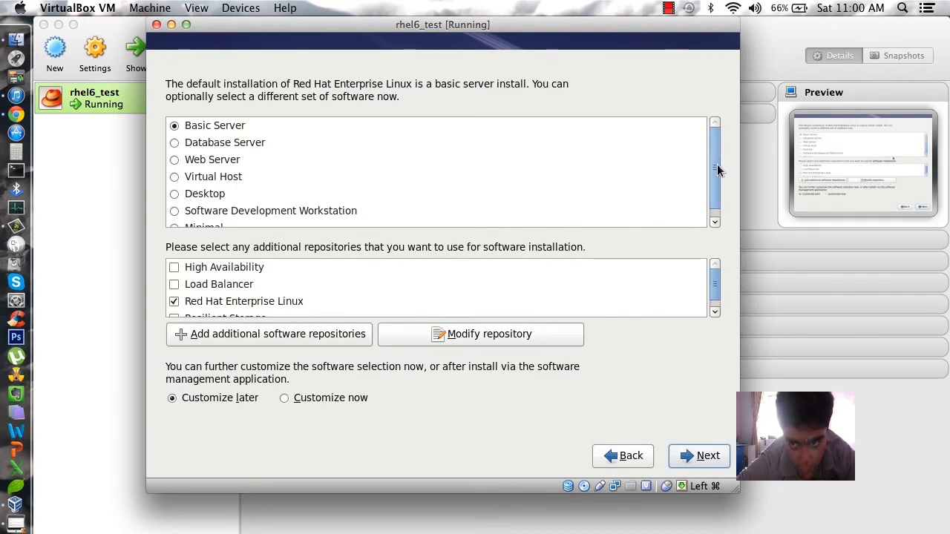
# Pick the Desktop software set instead of Basic Server and start package installation
pyautogui.moveTo(719, 172)
pyautogui.mouseDown()
pyautogui.moveTo(718, 189)
pyautogui.moveTo(717, 164)
pyautogui.mouseUp()
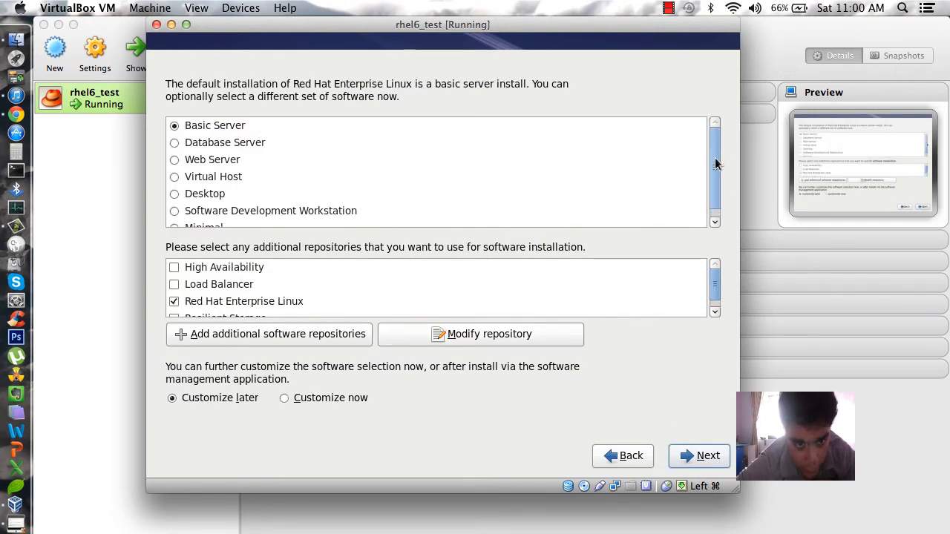
pyautogui.click(174, 196)
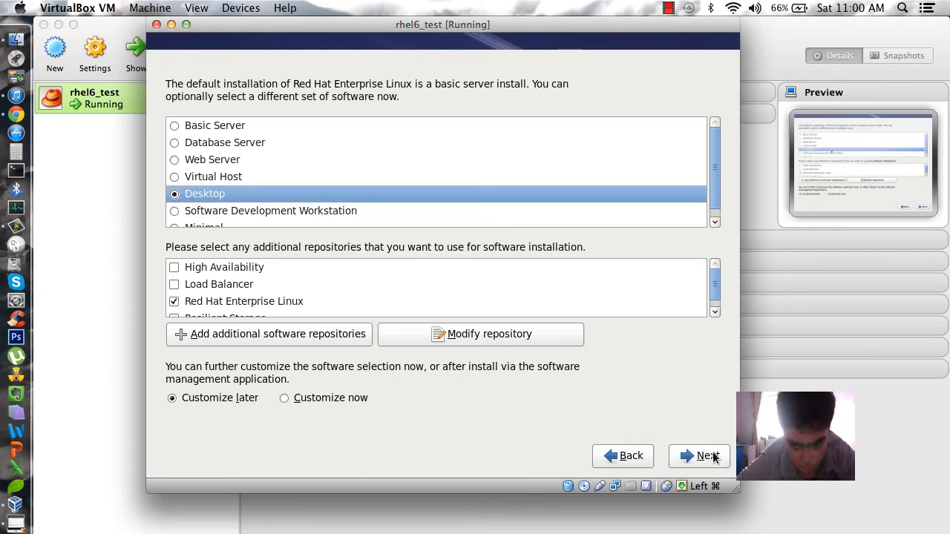
pyautogui.click(702, 456)
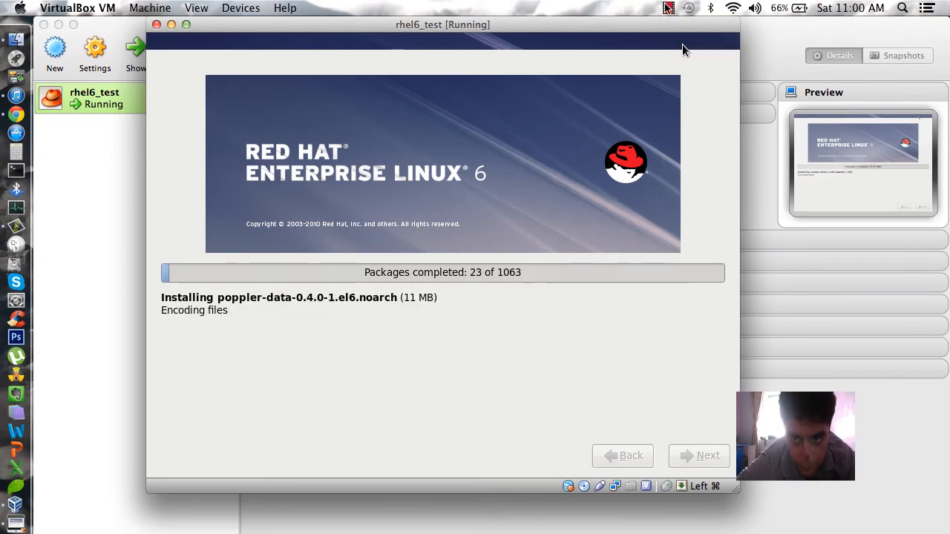
# Wait for all 1063 packages to install, using the VirtualBox menu bar meanwhile
pyautogui.click(667, 7)
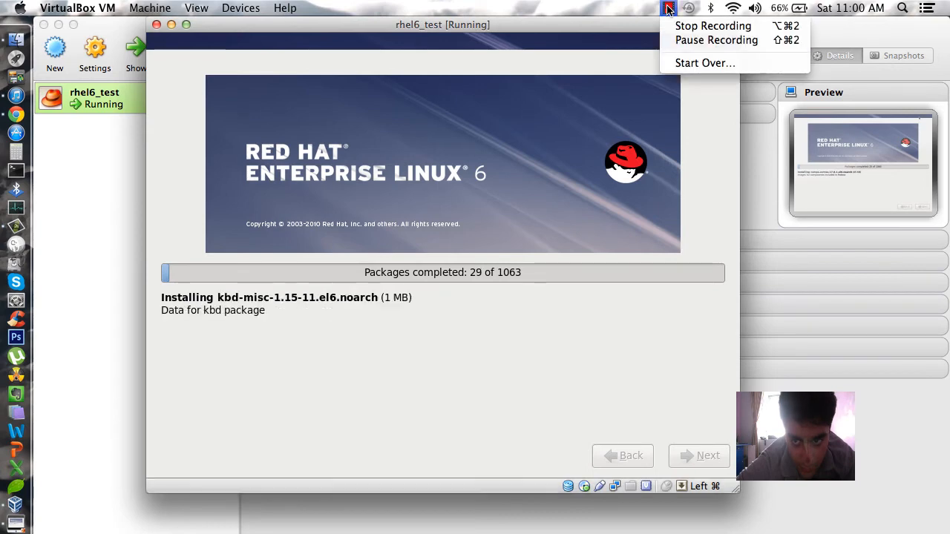
pyautogui.click(629, 7)
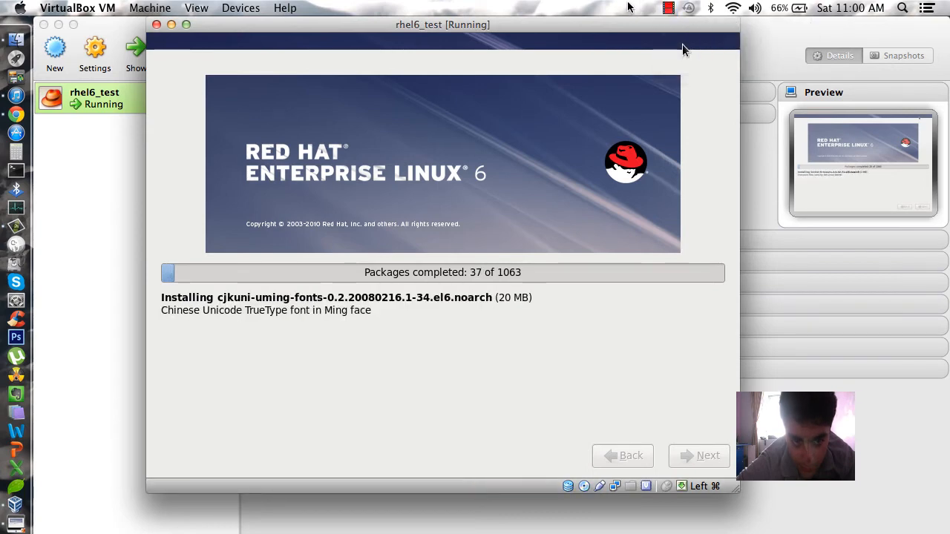
pyautogui.click(667, 7)
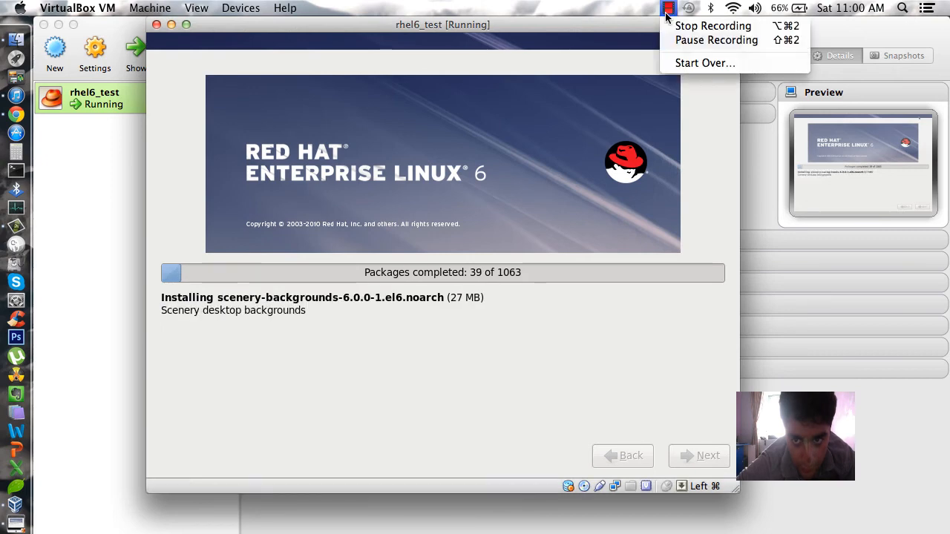
pyautogui.click(677, 40)
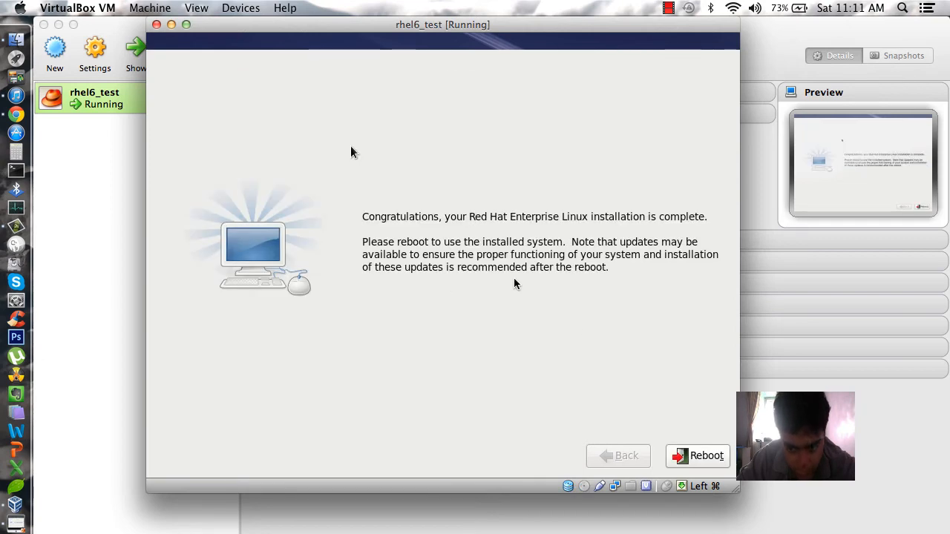
# Reboot the guest and skip the GRUB countdown to boot the installed RHEL kernel
pyautogui.click(694, 458)
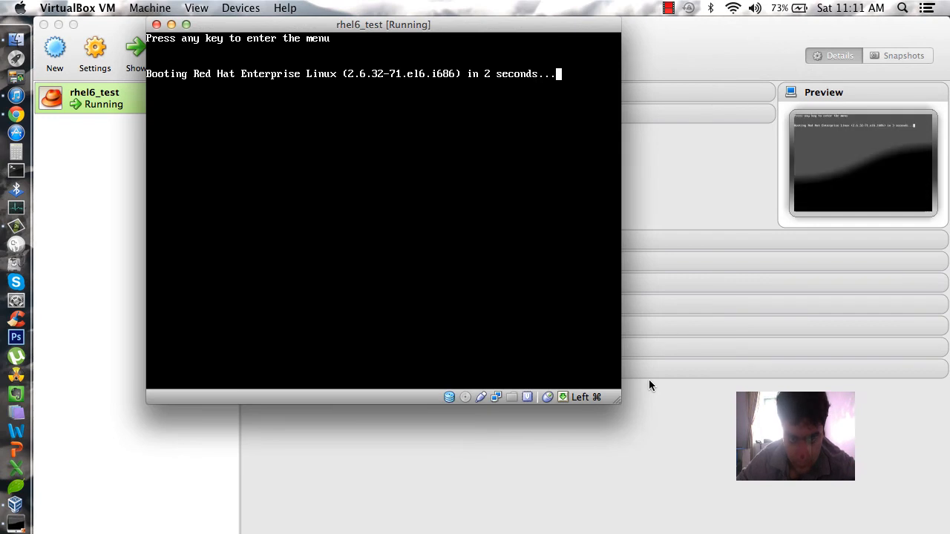
pyautogui.press('Return')
pyautogui.press('Return')
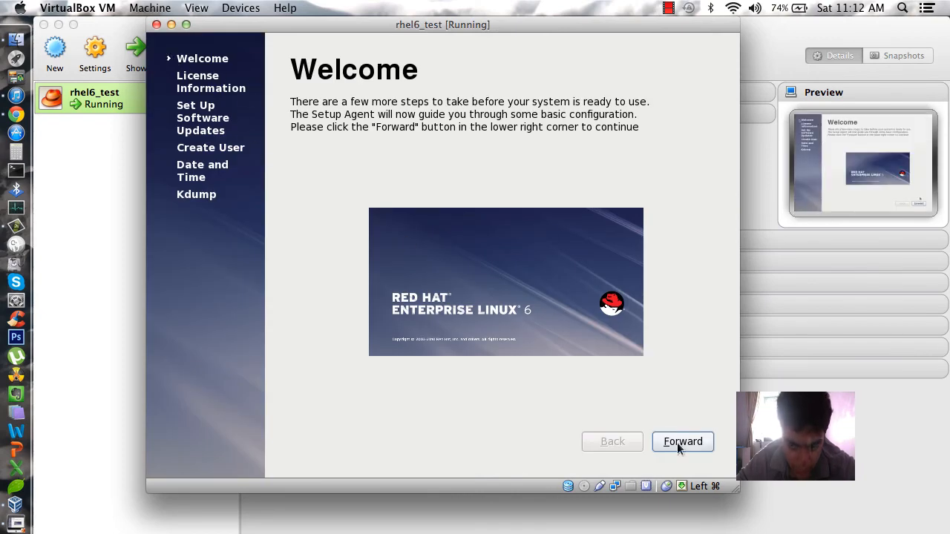
# Pass Welcome and License, choose to register later, and decline connecting to Red Hat Network
pyautogui.click(677, 442)
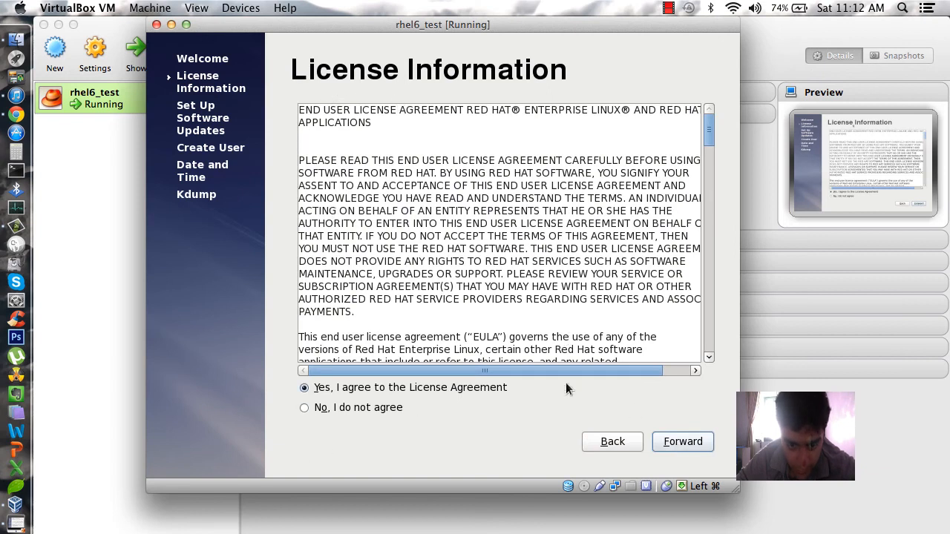
pyautogui.click(699, 449)
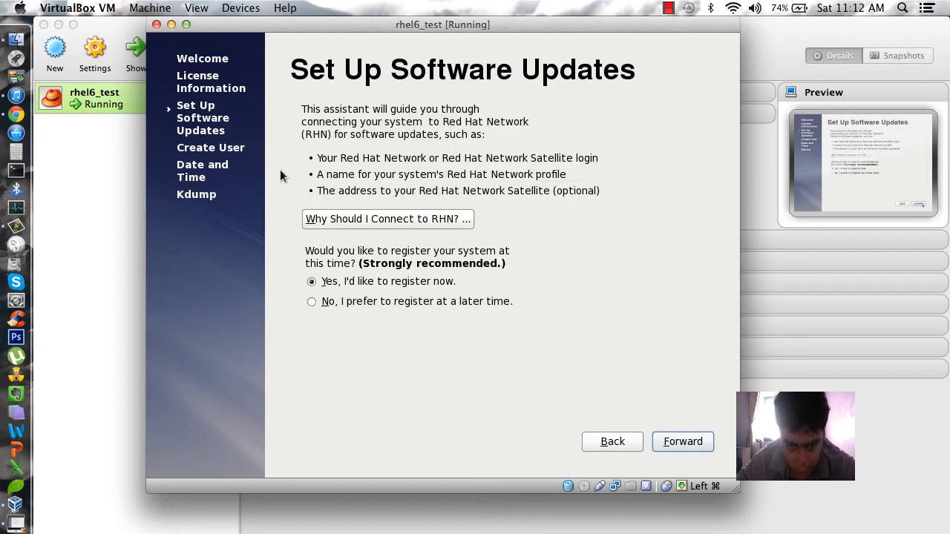
pyautogui.click(312, 302)
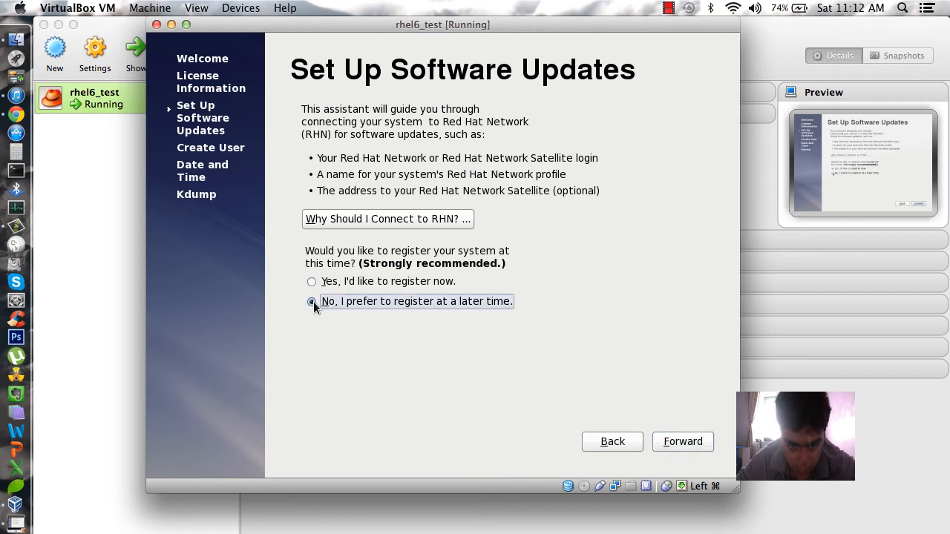
pyautogui.click(688, 441)
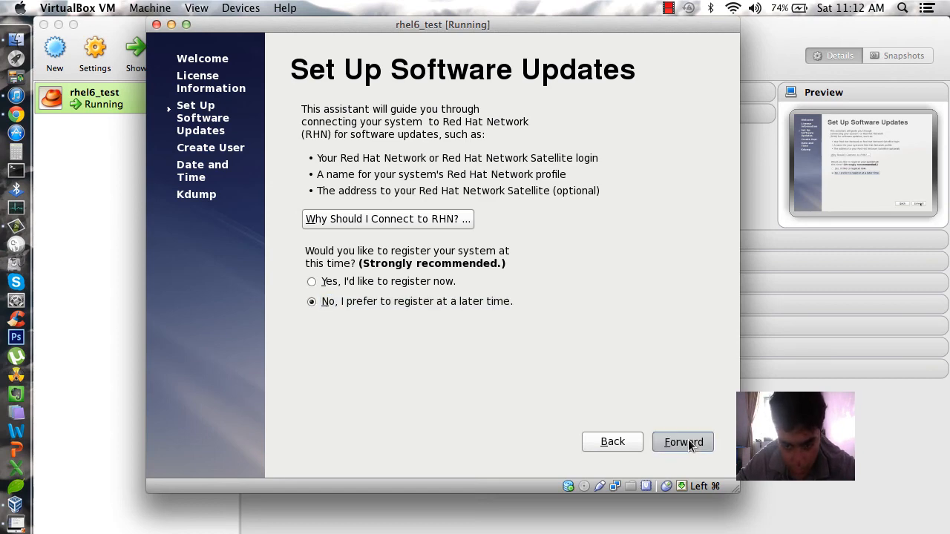
pyautogui.click(469, 421)
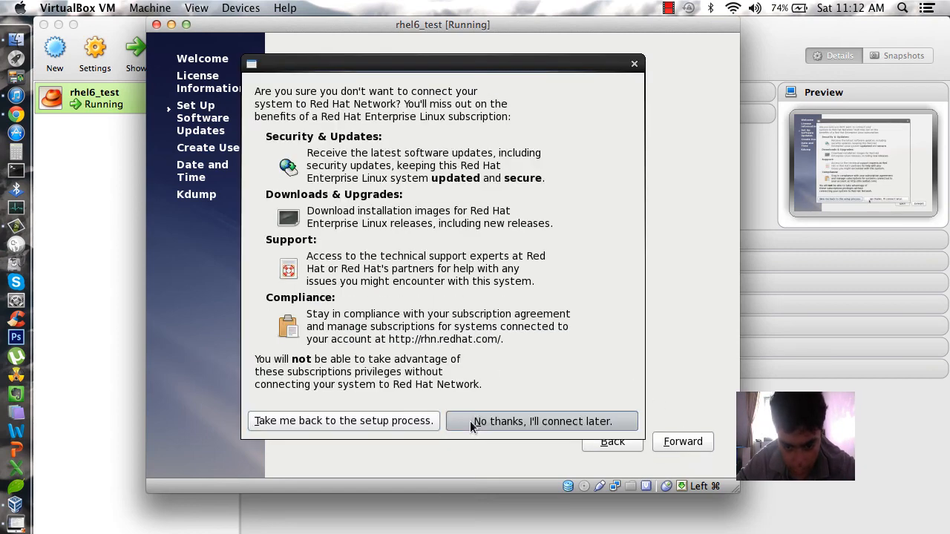
pyautogui.click(683, 442)
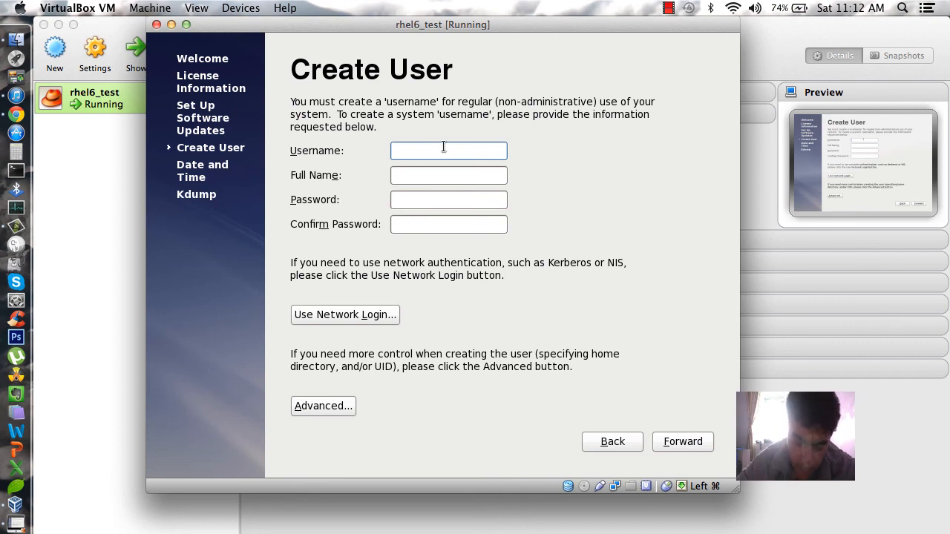
# Enter the user's username, full name and confirmed password, then advance to Date and Time
pyautogui.write('krippy')
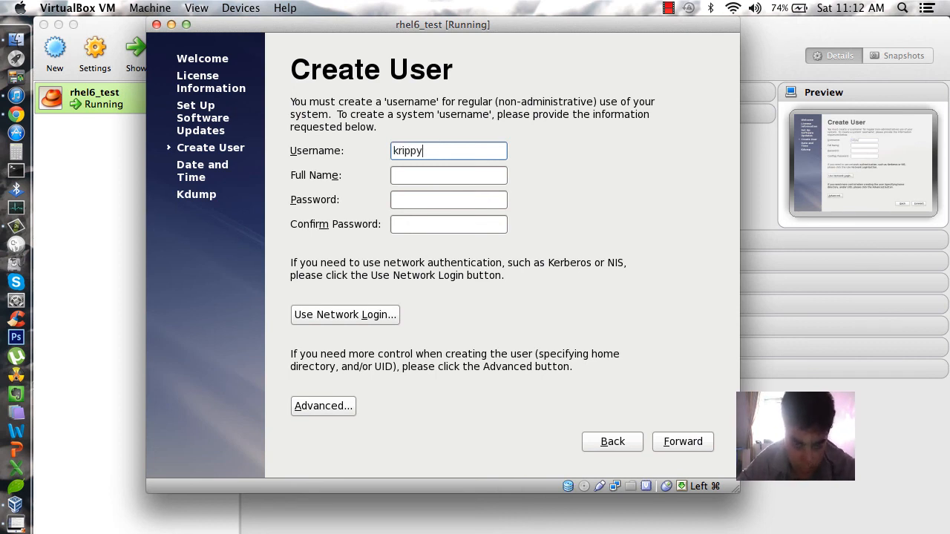
pyautogui.press('Tab')
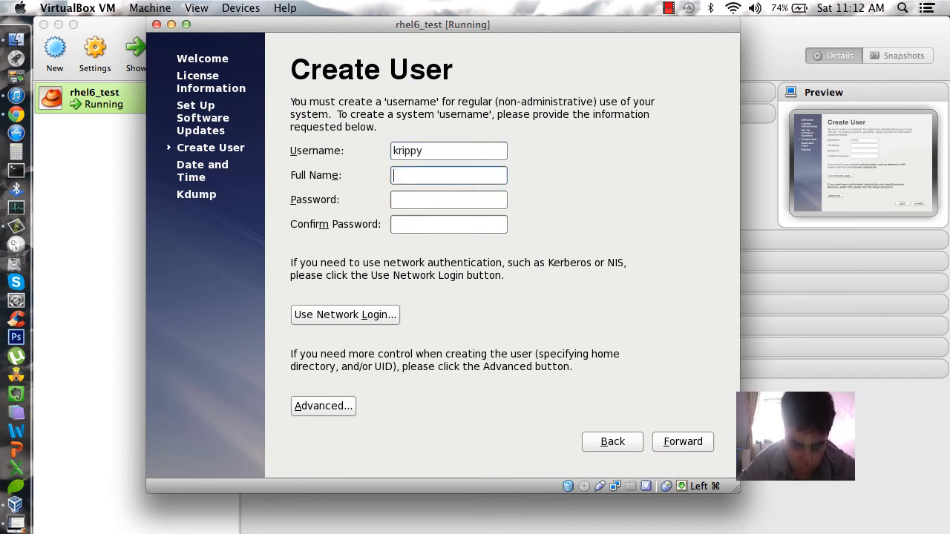
pyautogui.write('krippy')
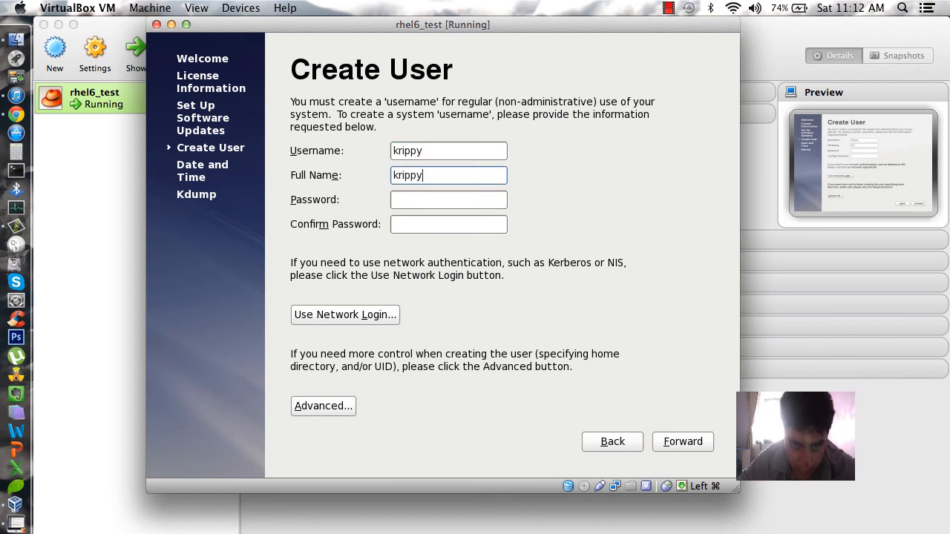
pyautogui.press('Tab')
pyautogui.write('********')
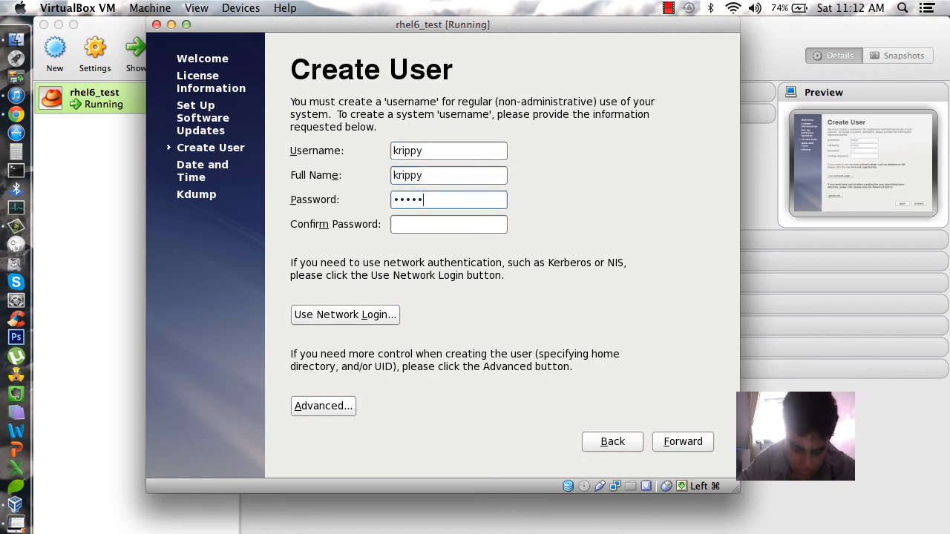
pyautogui.write('*')
pyautogui.press('Tab')
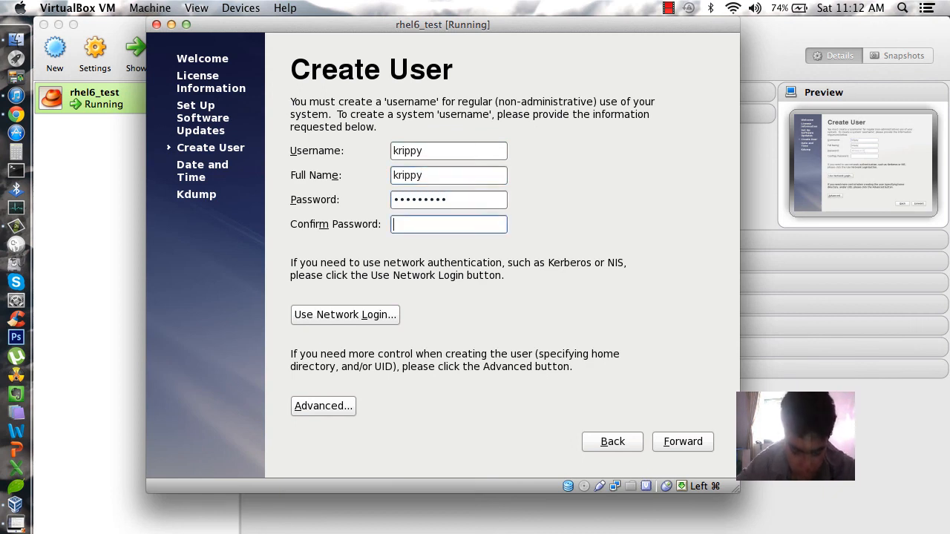
pyautogui.write('*********')
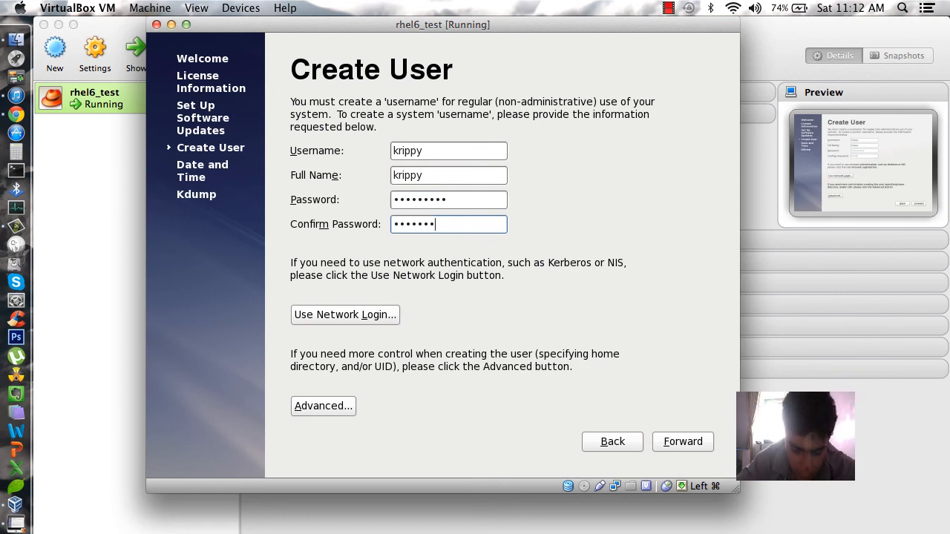
pyautogui.press('Tab')
pyautogui.press('Tab')
pyautogui.press('Tab')
pyautogui.press('Tab')
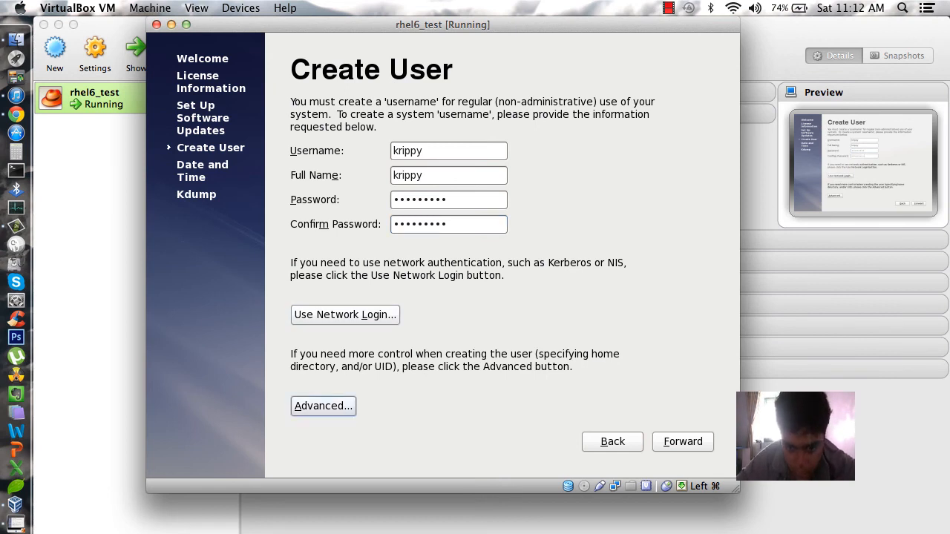
pyautogui.press('Return')
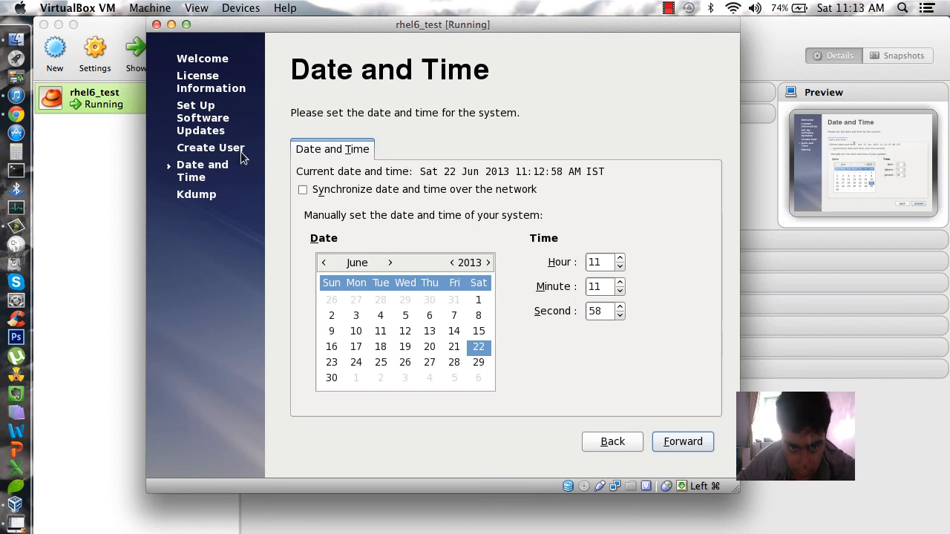
# Keep the current date and time, dismiss the kdump insufficient-memory error, and finish firstboot
pyautogui.click(683, 442)
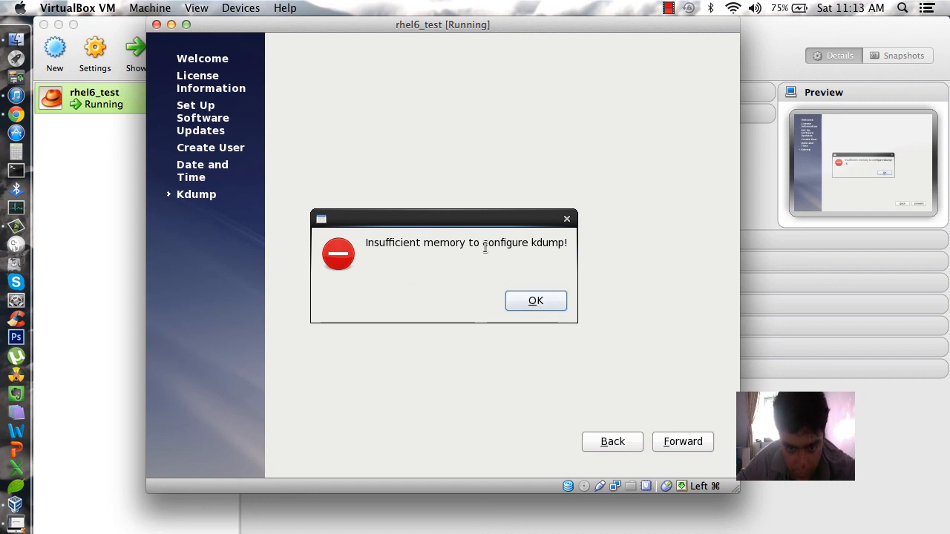
pyautogui.click(529, 299)
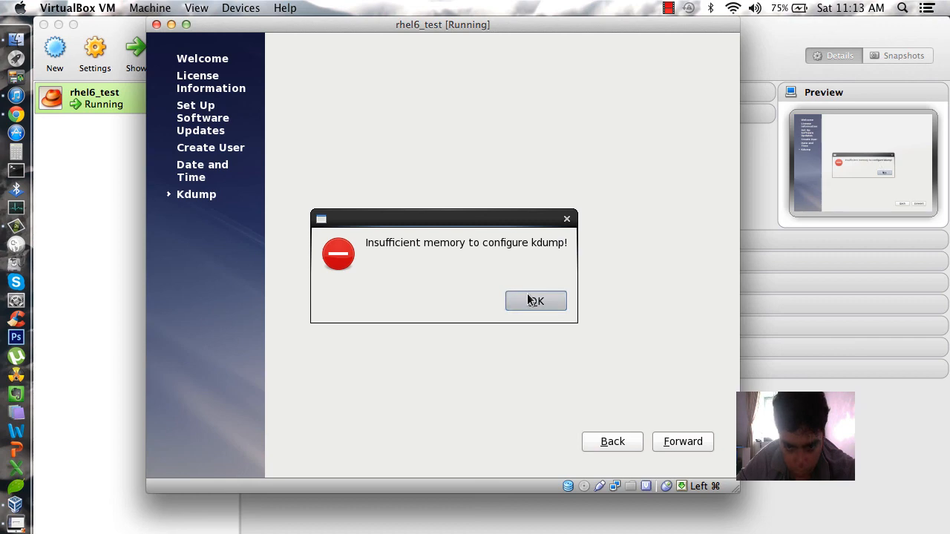
pyautogui.click(529, 299)
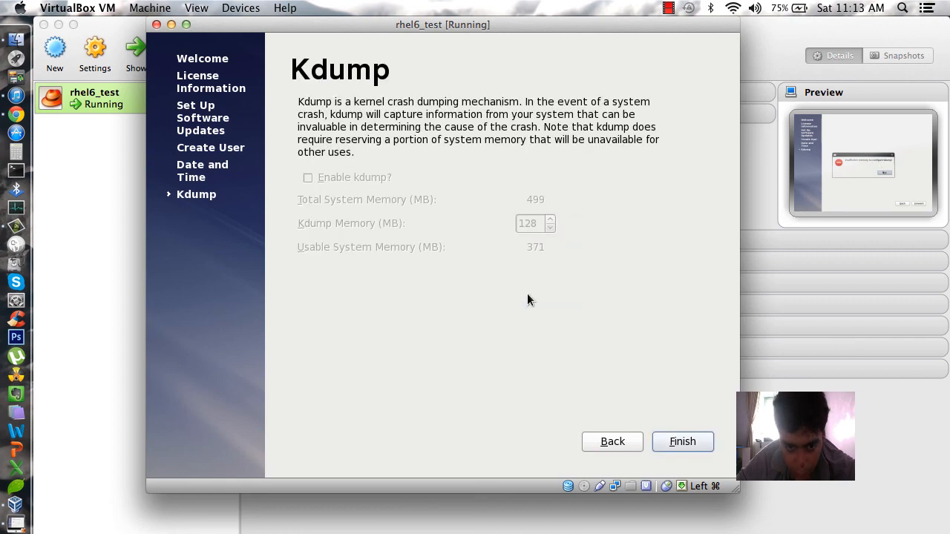
pyautogui.click(657, 444)
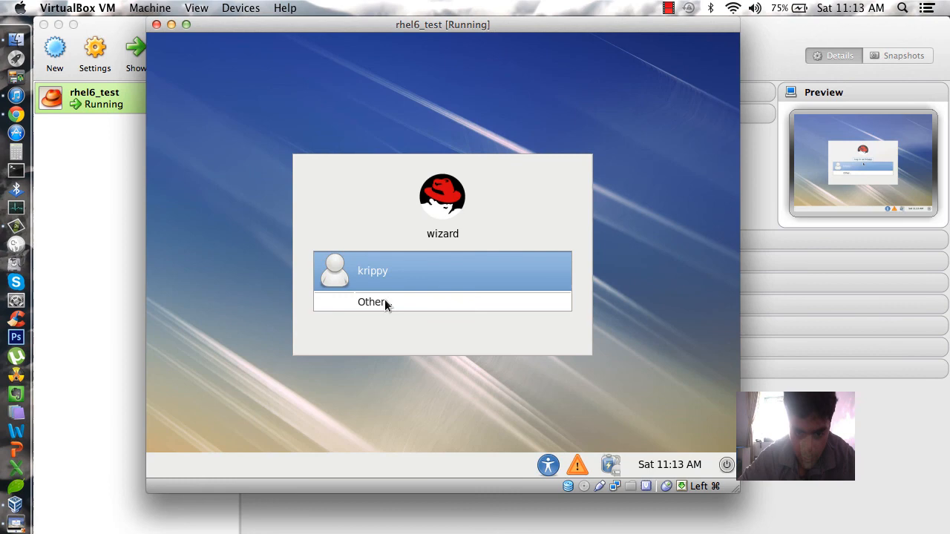
# Log in through Other... as root with the root password
pyautogui.click(385, 300)
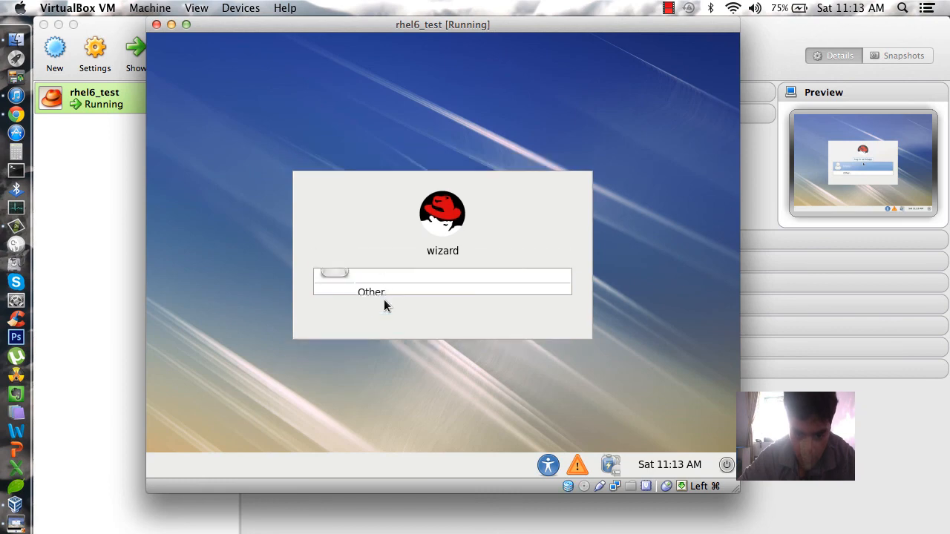
pyautogui.write('root')
pyautogui.press('Return')
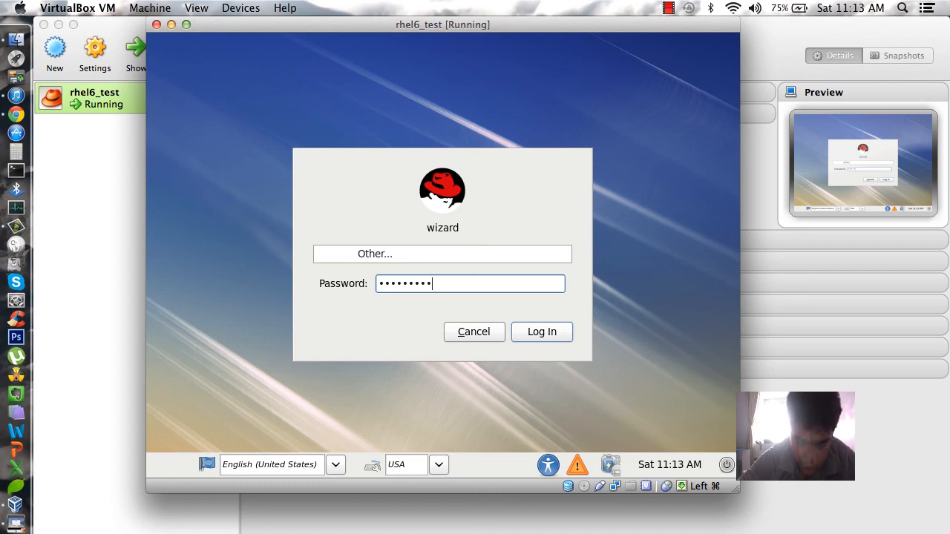
pyautogui.press('Return')
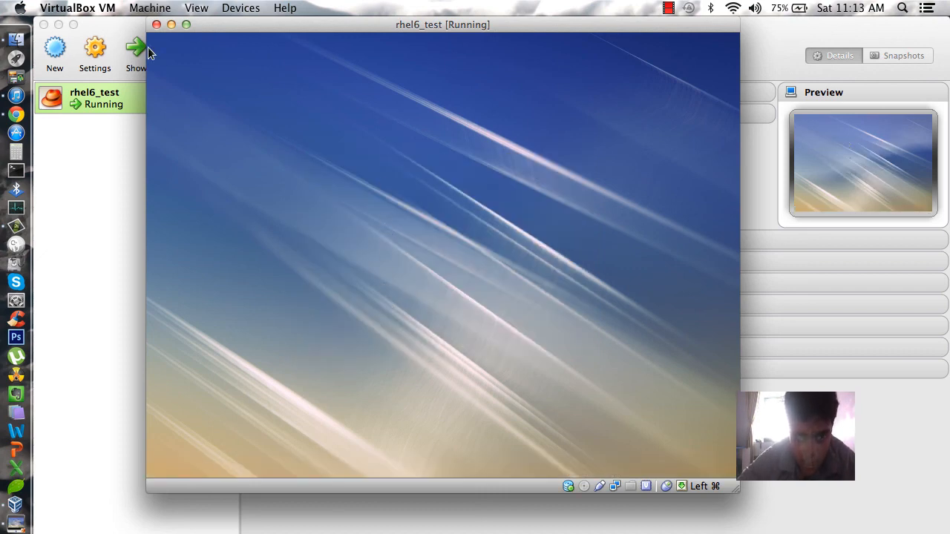
# Check 'Do not show me this again' on the root super user warning and close it
pyautogui.click(283, 300)
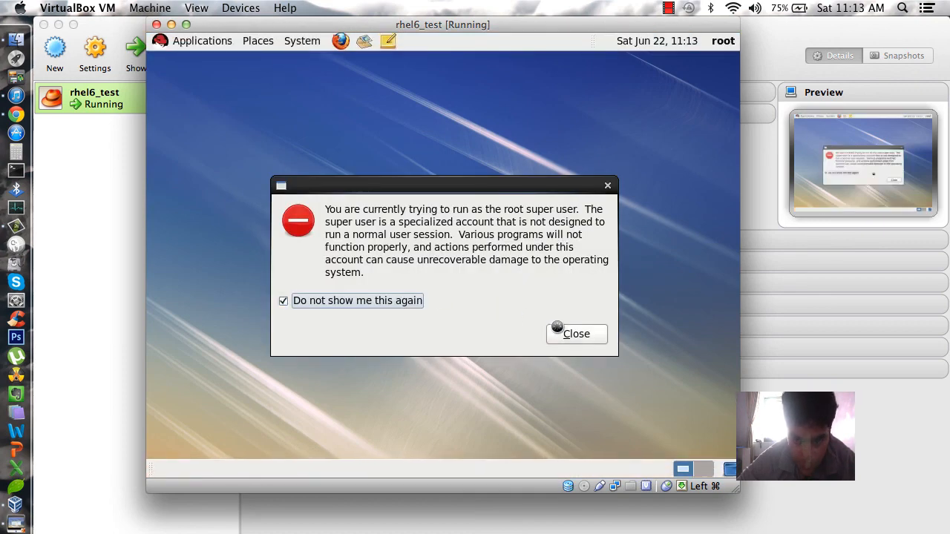
pyautogui.click(572, 334)
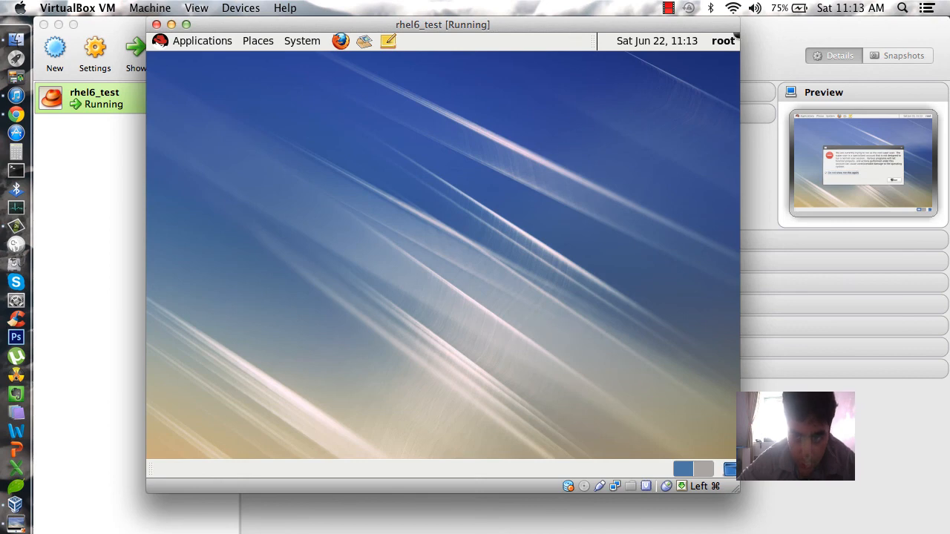
pyautogui.click(668, 9)
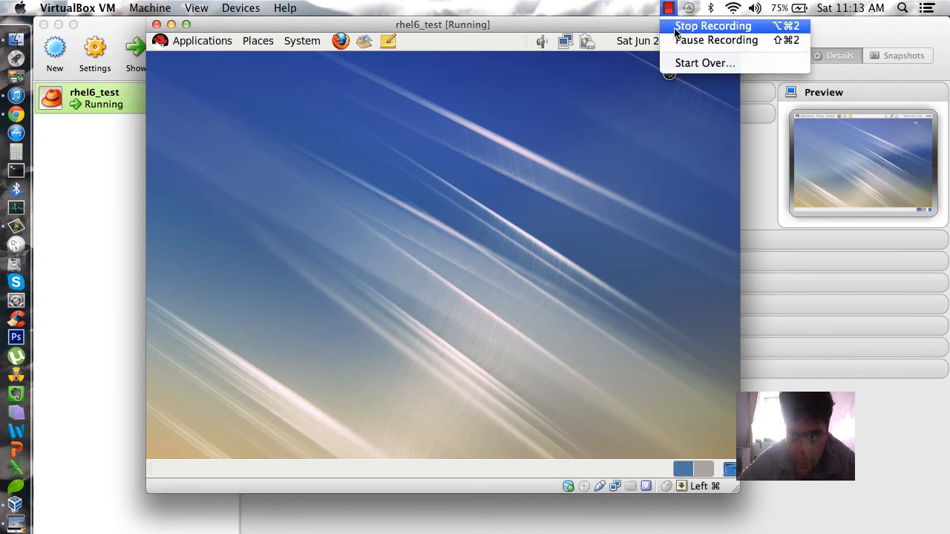